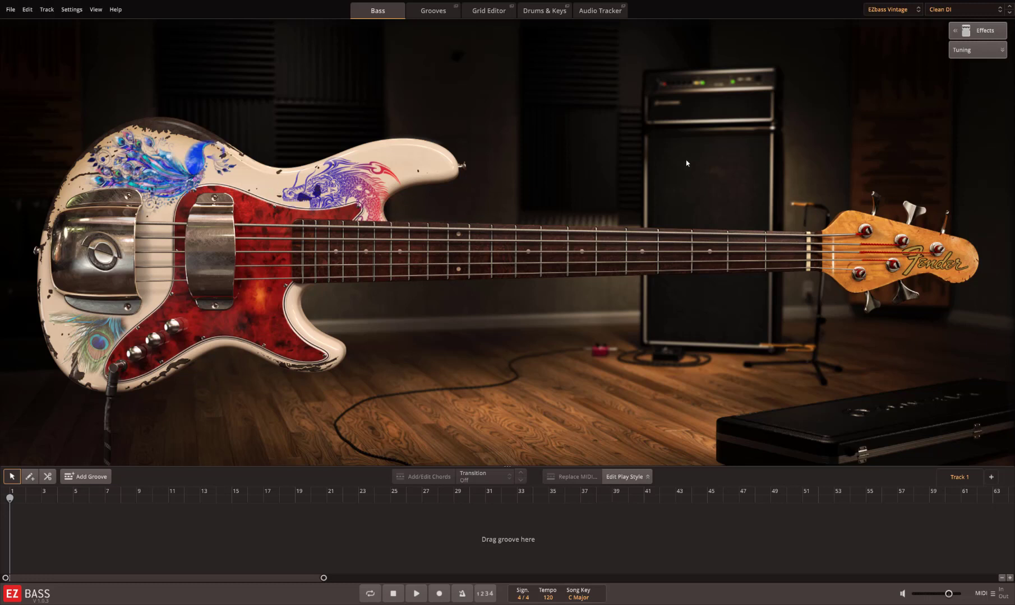
Switch the instrument library from EZbass Vintage to EZbass Modern.
left_click(880, 11)
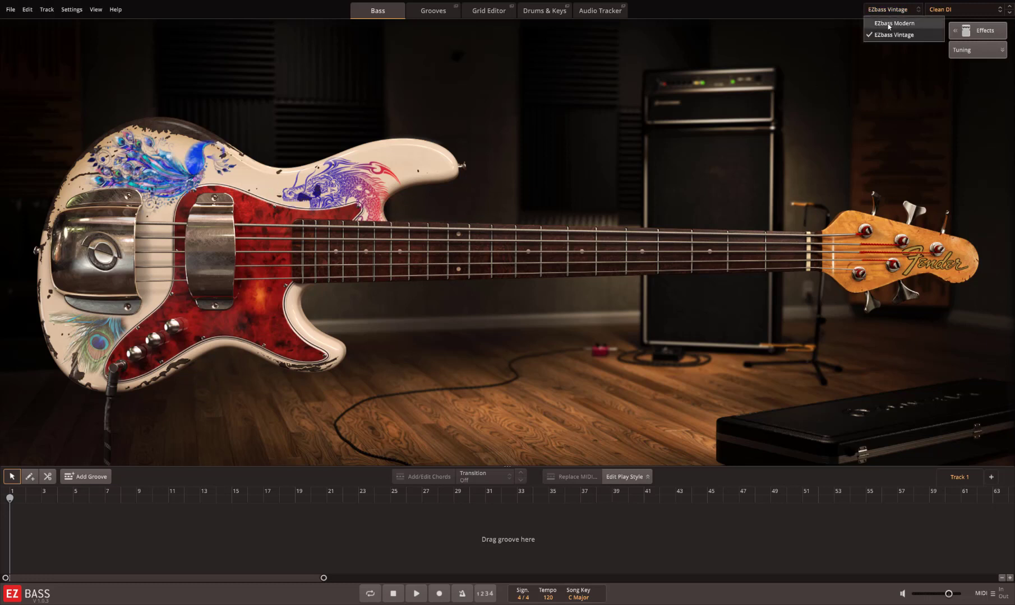
left_click(887, 24)
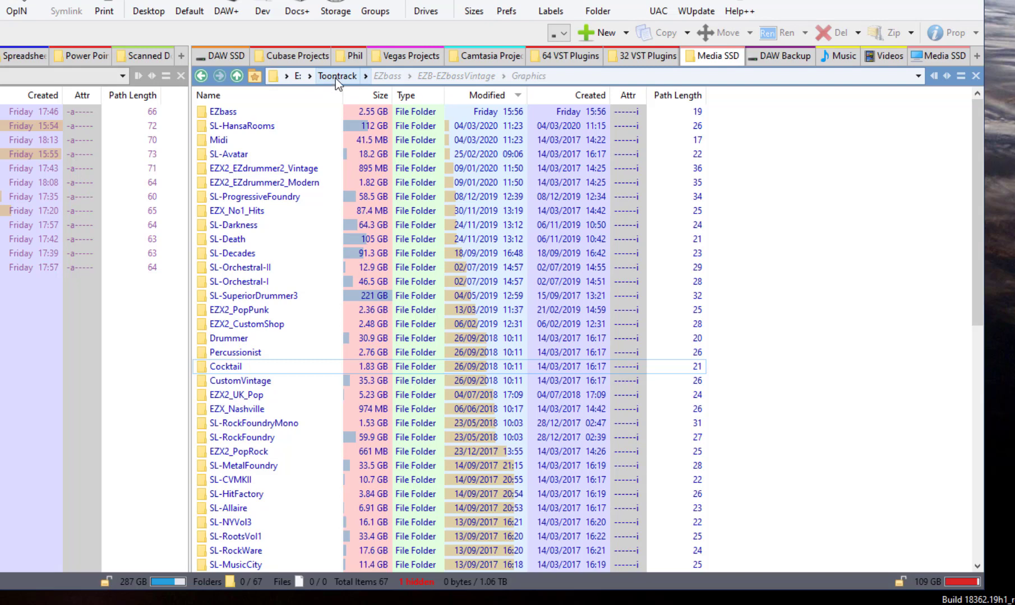
In the file manager, look inside EZB-EZbassVintage's Sounds folder under Toontrack > EZbass, and open its Graphics folder.
scroll(263, 484, "down", 2)
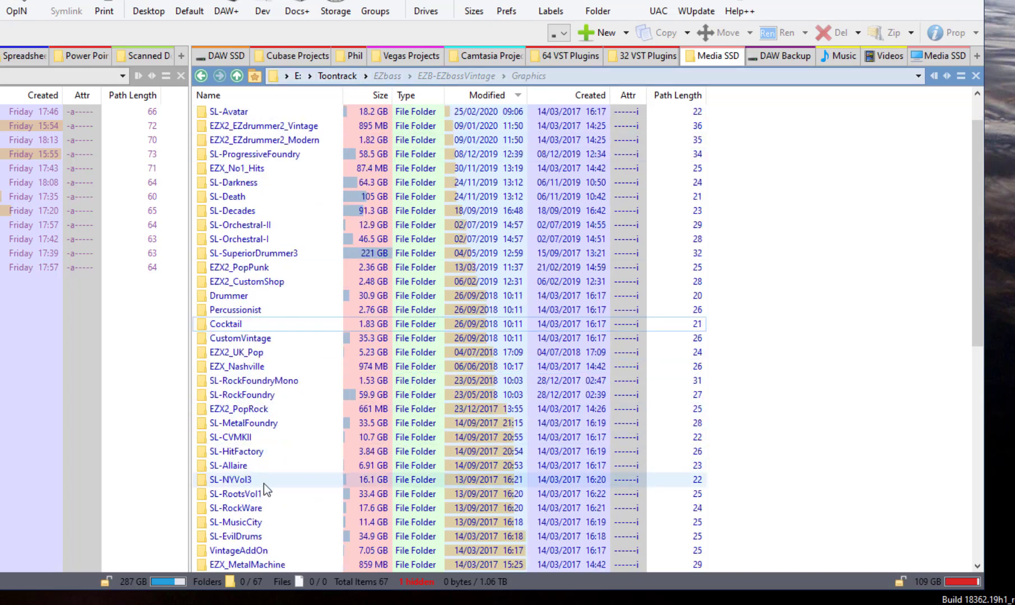
scroll(262, 489, "up", 2)
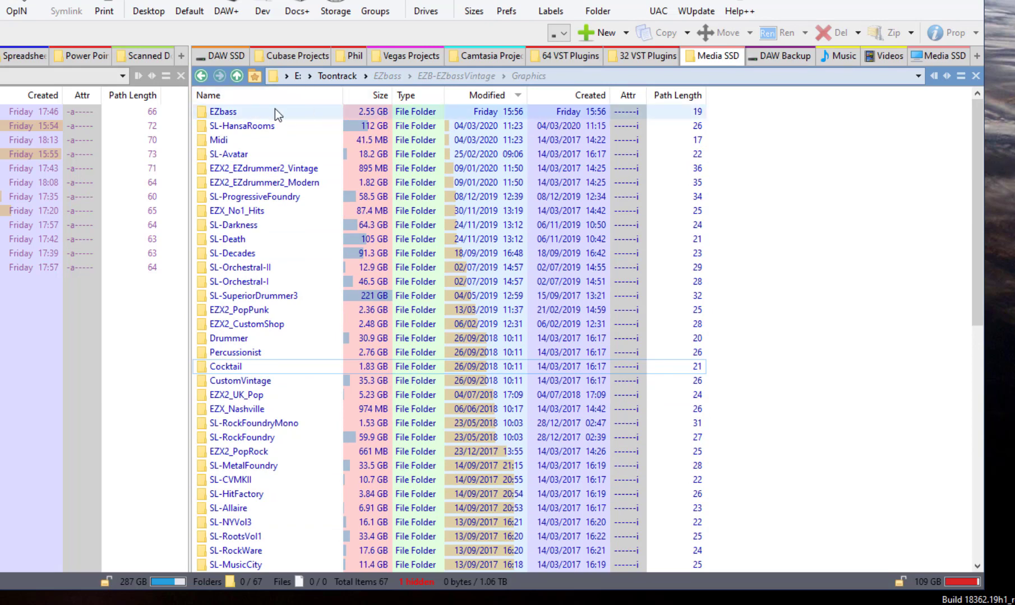
double_click(215, 112)
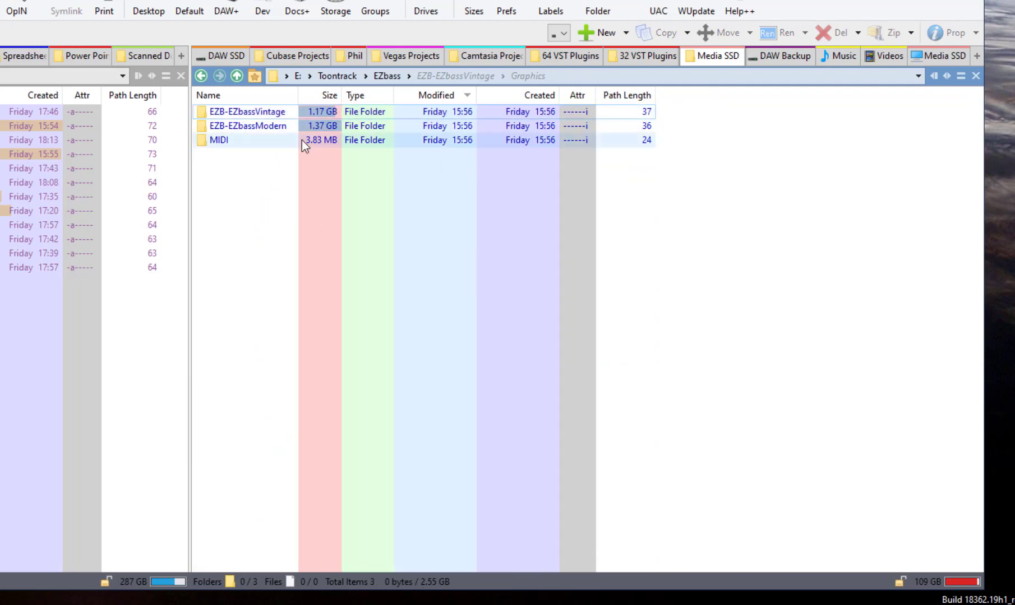
double_click(261, 113)
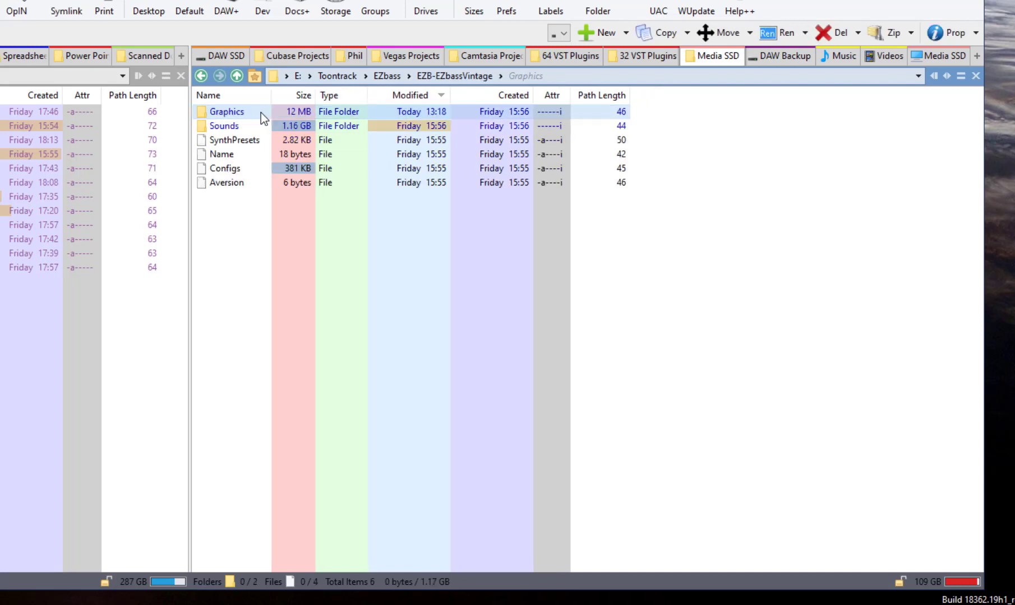
double_click(229, 125)
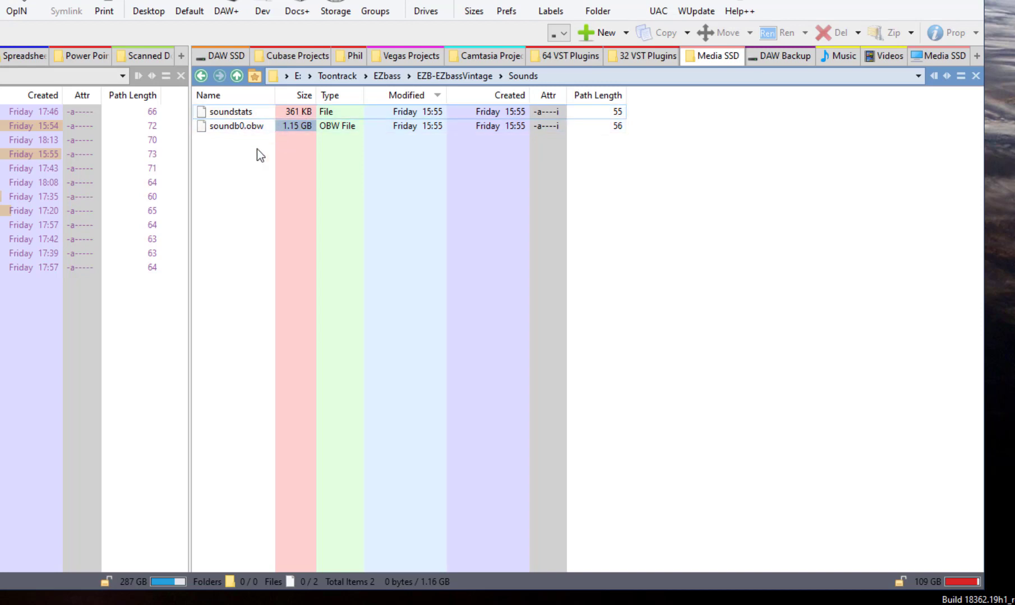
key("BackSpace")
double_click(226, 111)
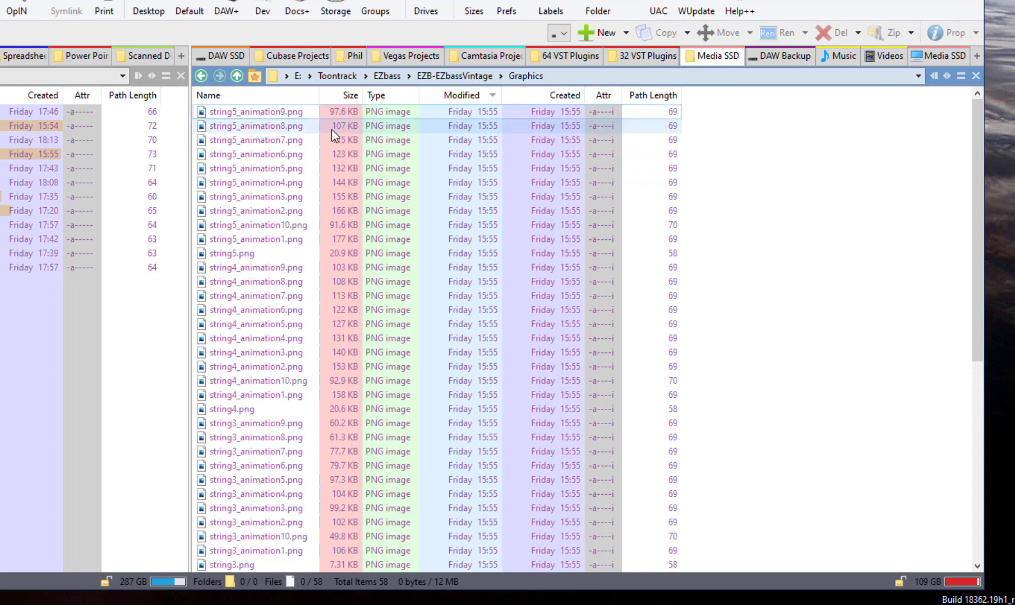
Sort the files in the vintage Graphics folder by name.
mouse_move(275, 127)
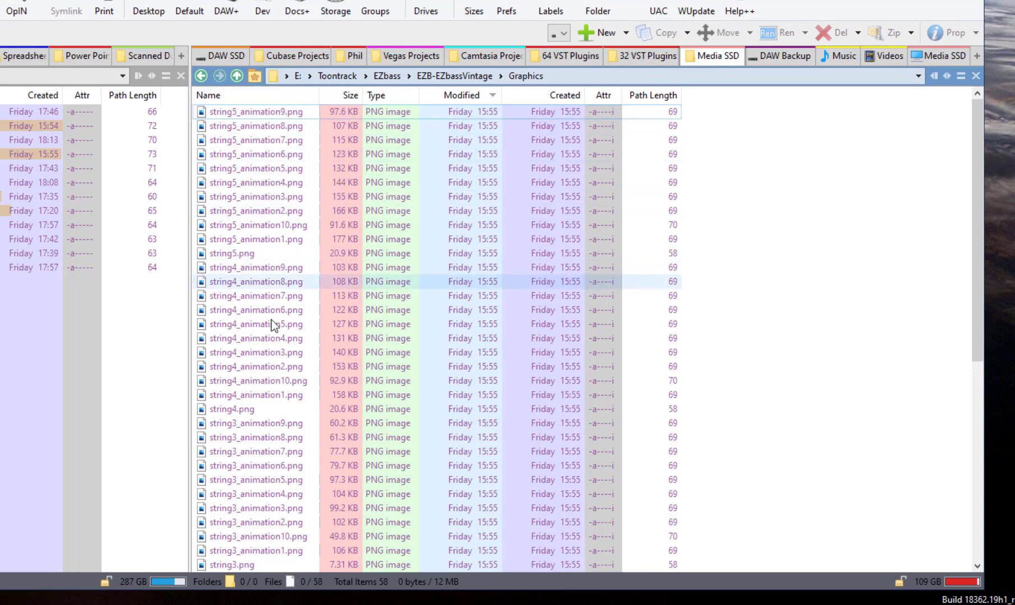
left_click(267, 101)
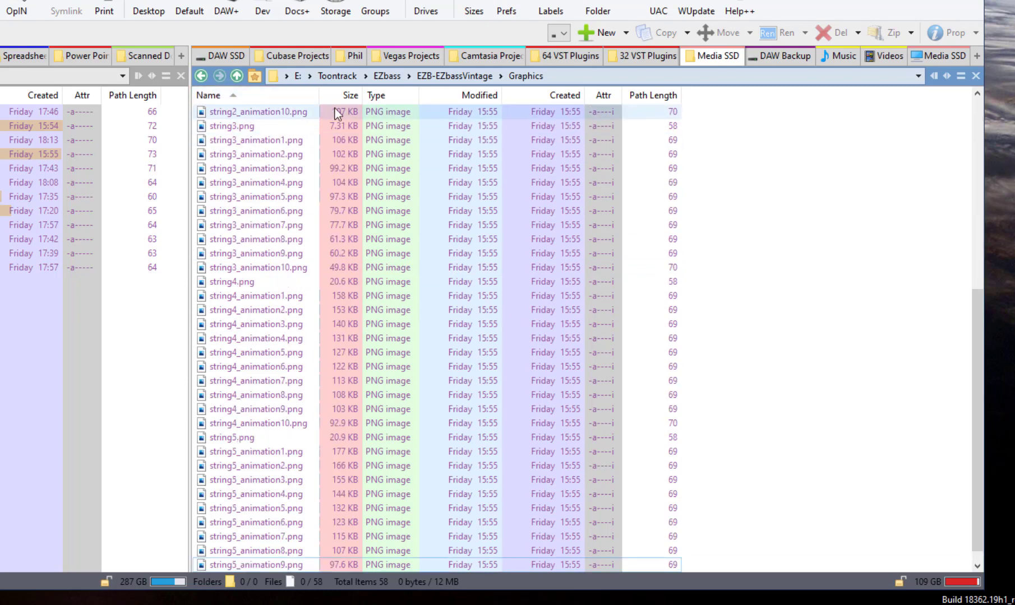
scroll(302, 218, "down", 8)
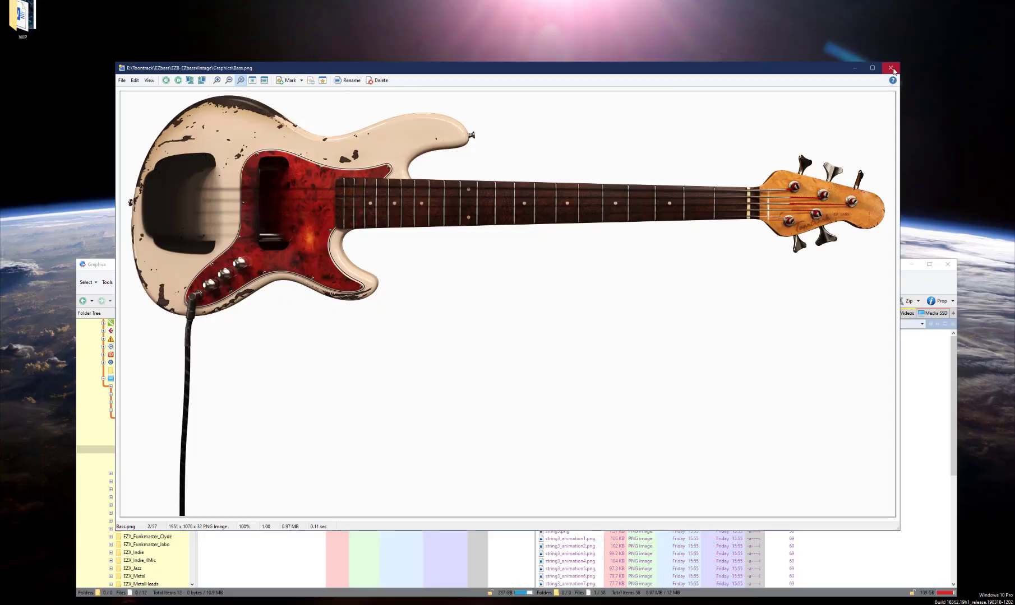
Preview the Background.png, extra_layer.png and Bass.png images, closing each one after viewing.
left_click(890, 66)
double_click(555, 344)
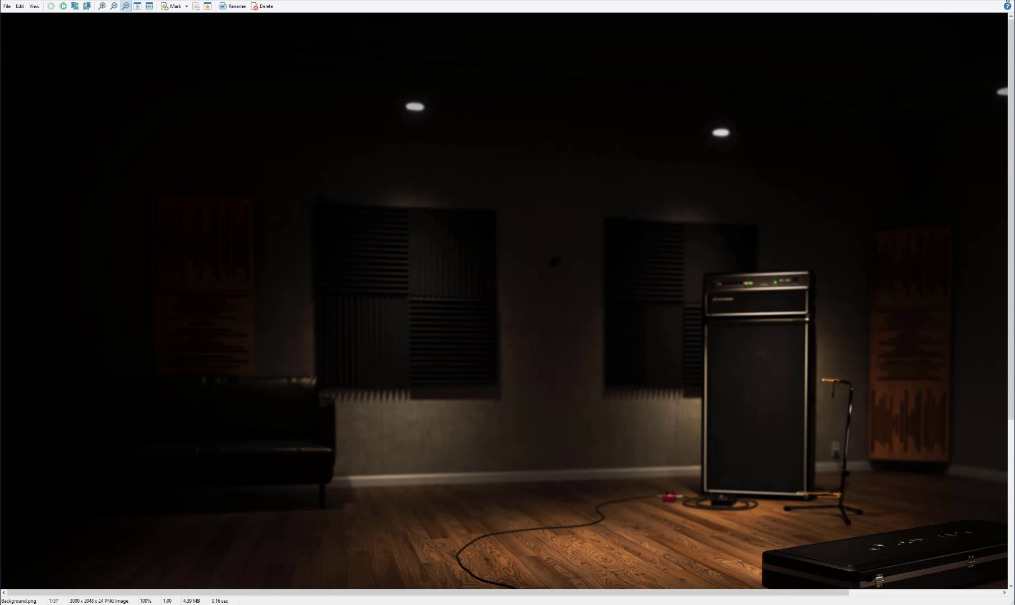
key("Escape")
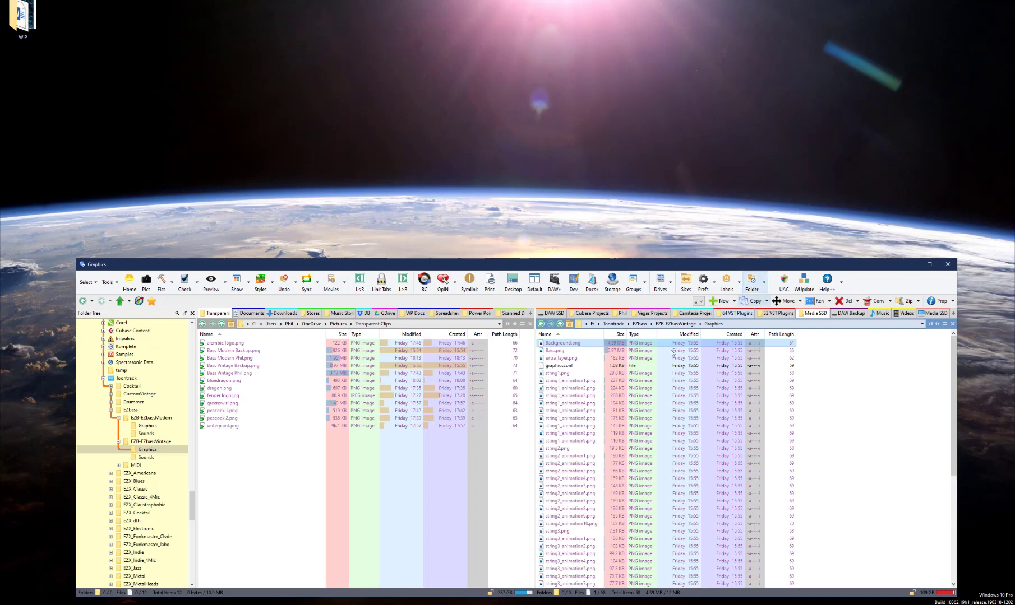
double_click(556, 359)
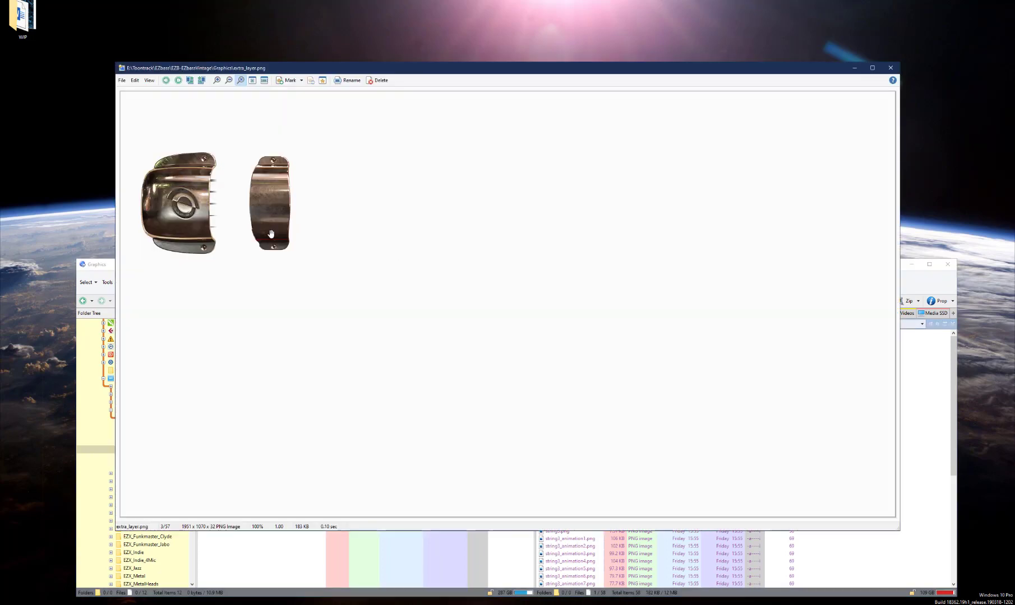
left_click(890, 68)
double_click(556, 351)
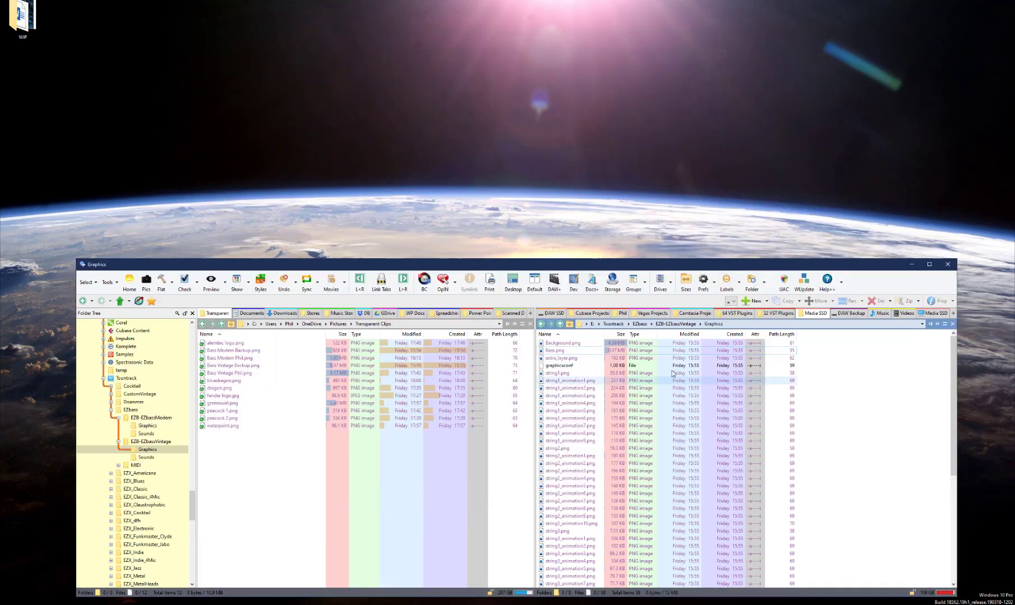
key("Escape")
Make a copy of Bass.png in the same Graphics folder.
right_click(569, 350)
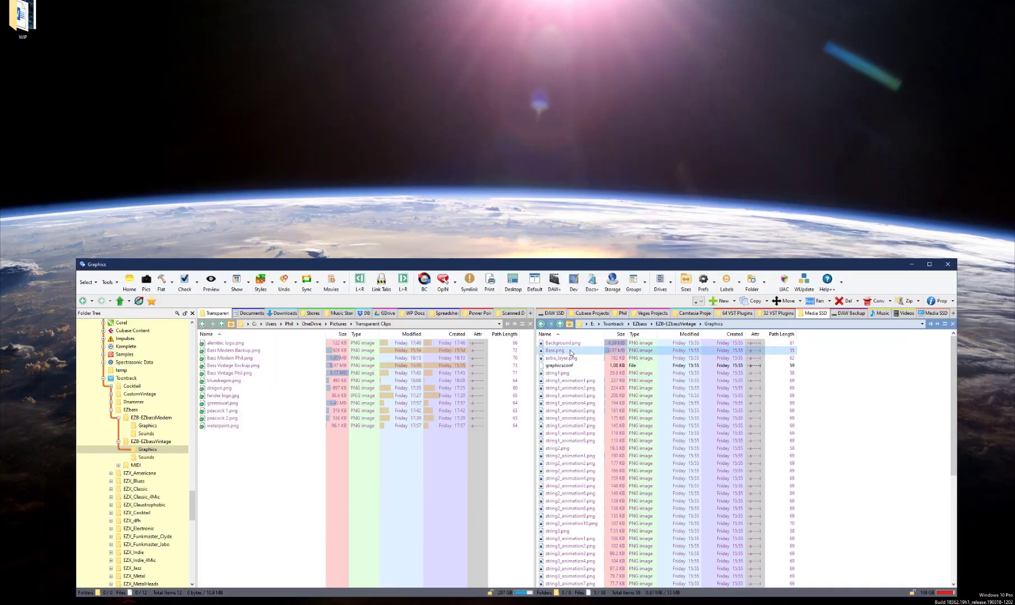
left_click(610, 323)
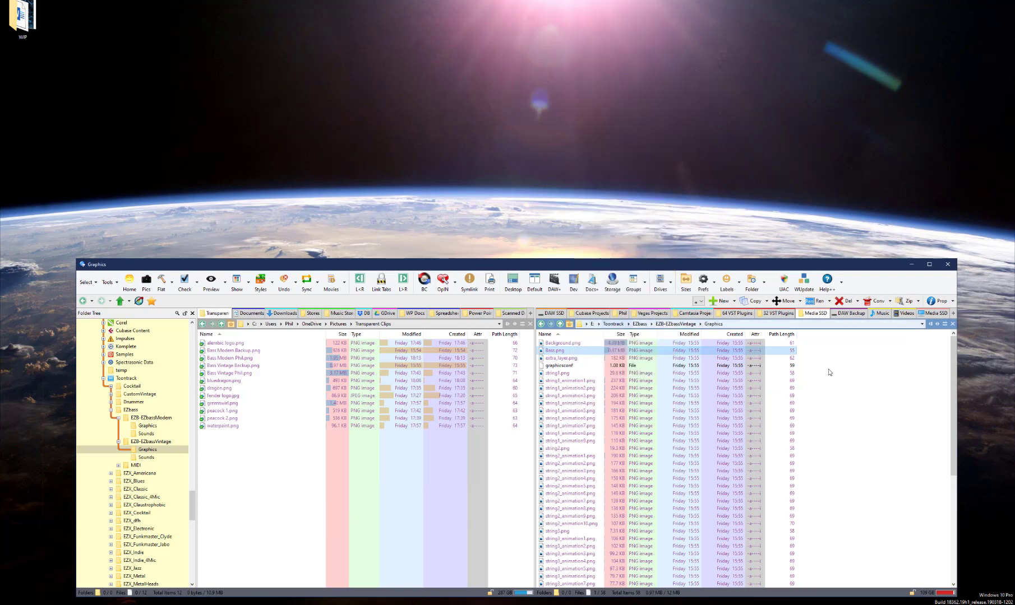
right_click(842, 377)
left_click(863, 439)
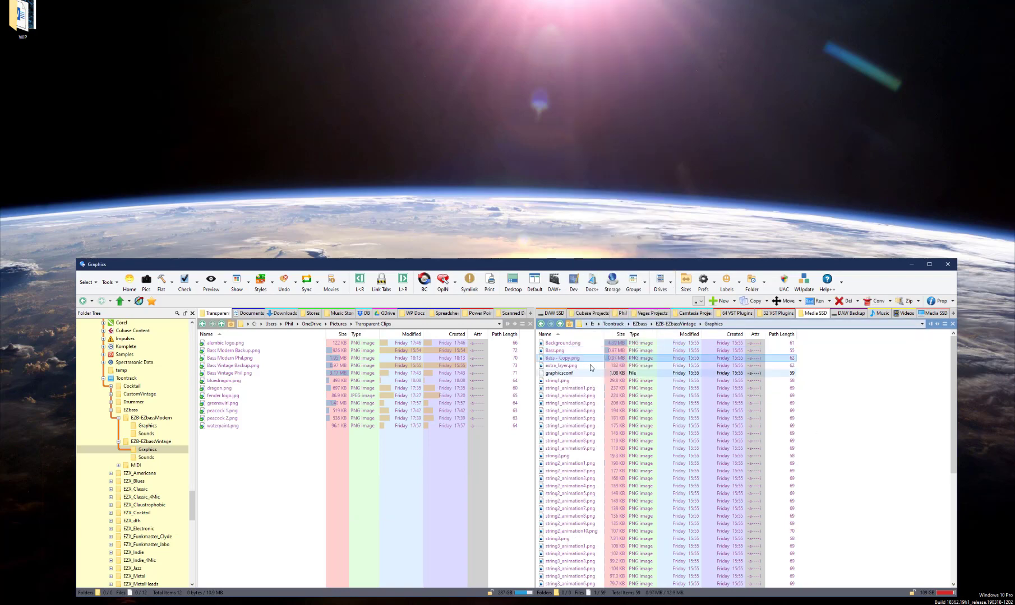
Rename the copied bass image as Bass Vintage Backup.png and check it in the viewer.
key("F2")
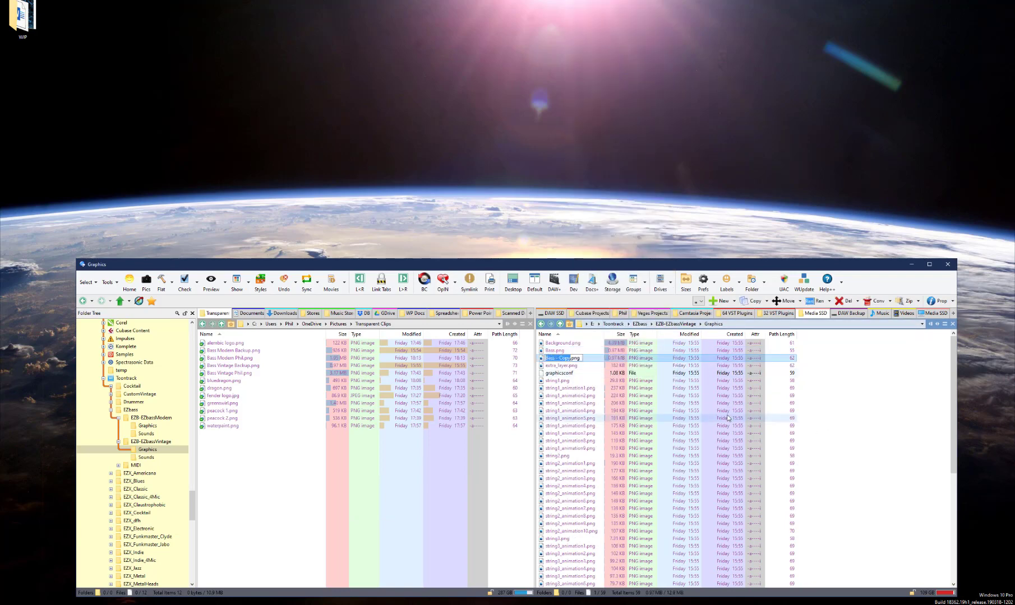
type("Bass Vintage Backu")
type("p")
key("Return")
double_click(572, 358)
left_click(890, 68)
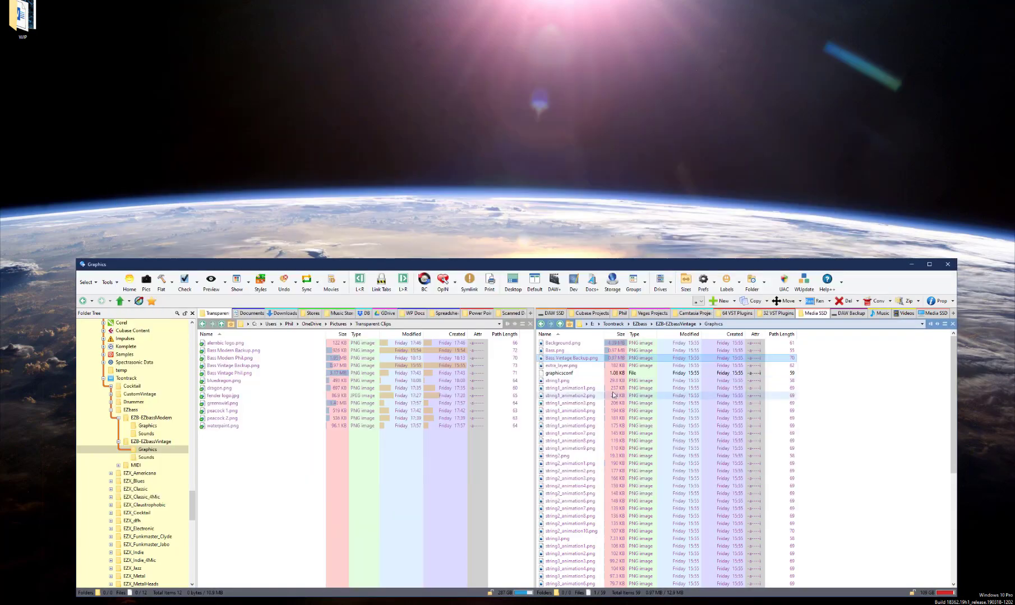
Check the original Bass.png in the viewer and rename it as Bass Vintage plus the owner's first name.
double_click(554, 352)
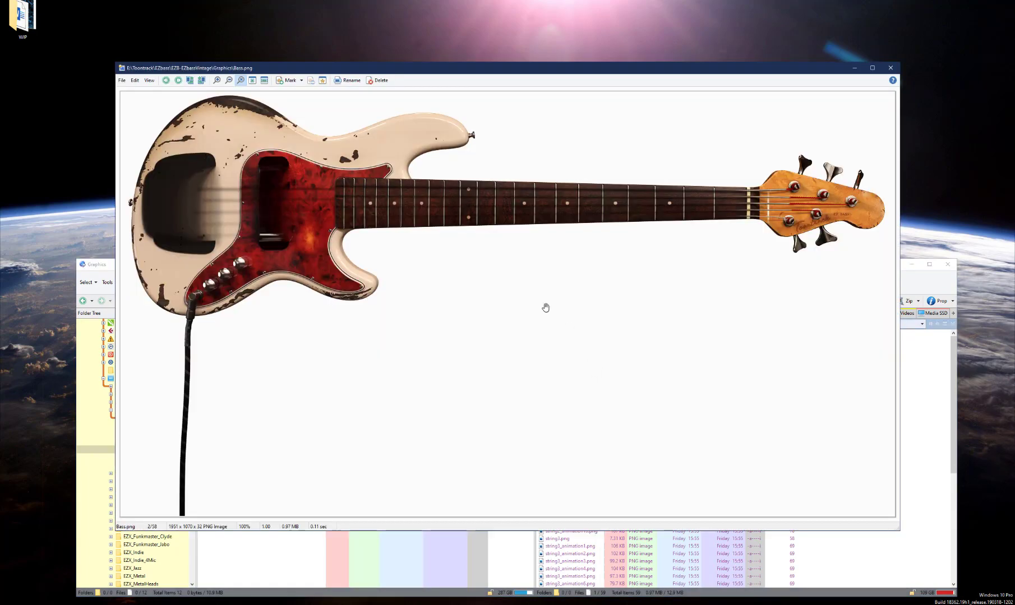
left_click(890, 68)
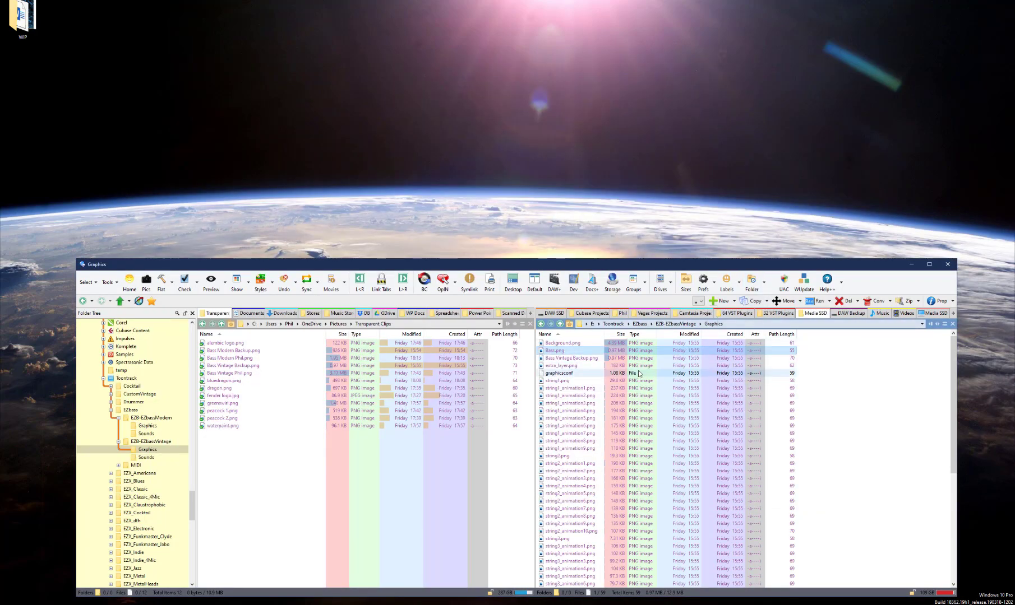
key("F2")
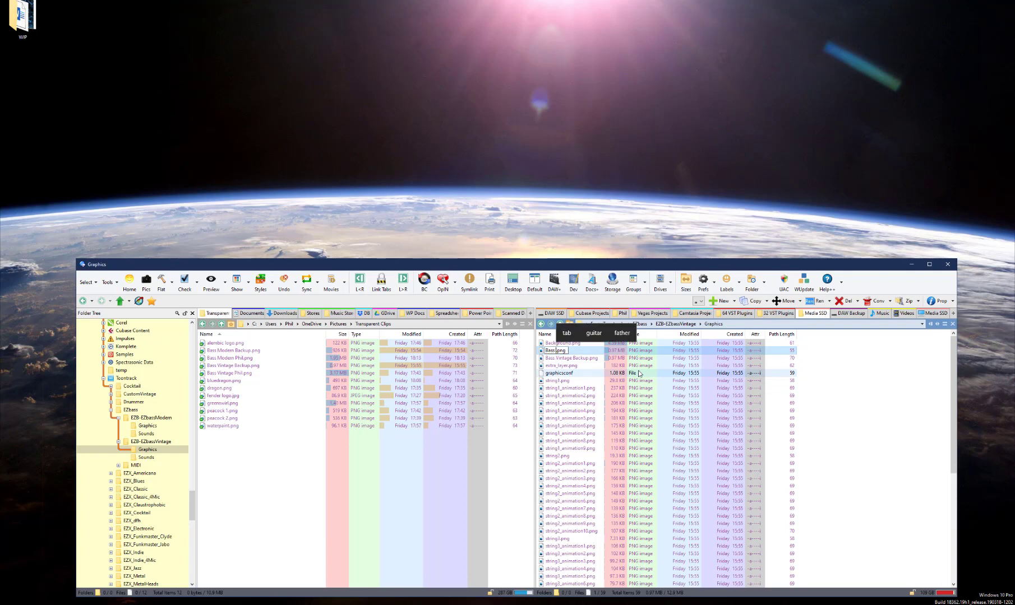
type("Vintage P")
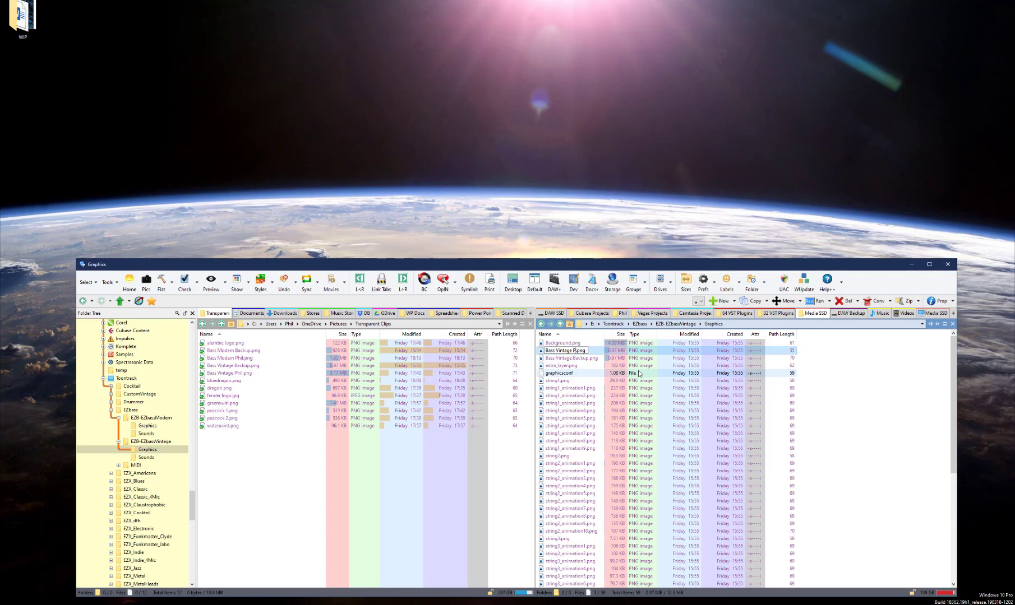
type("hil")
key("Return")
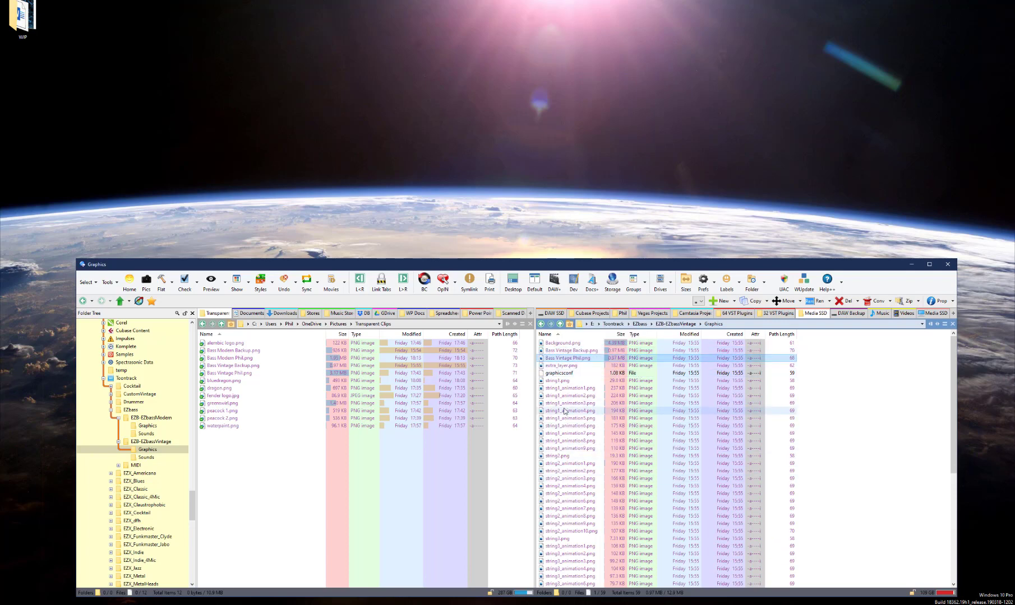
Open the renamed original vintage bass image in the image editor.
left_click(472, 462)
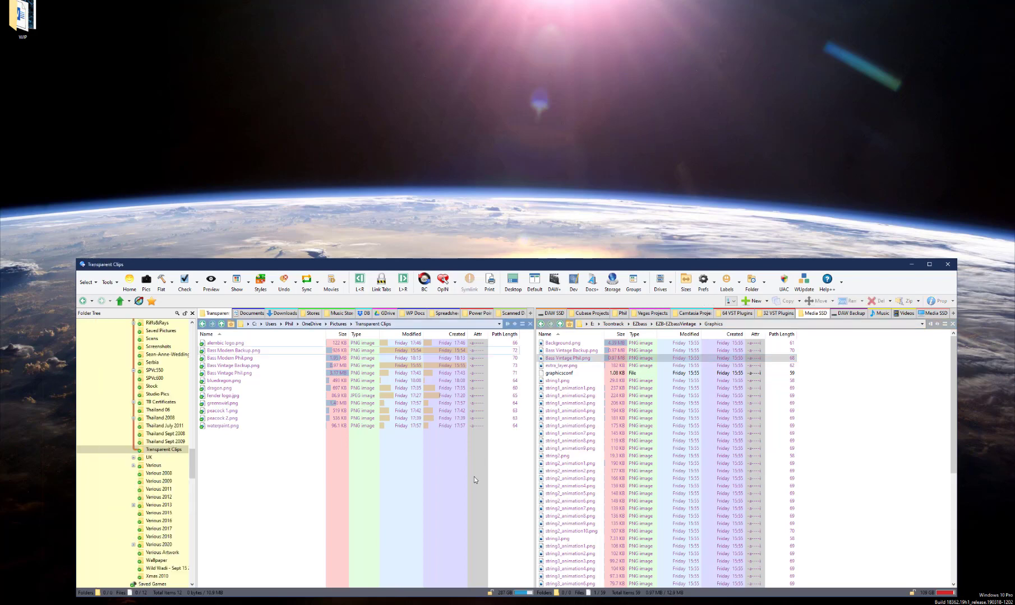
left_click(570, 359)
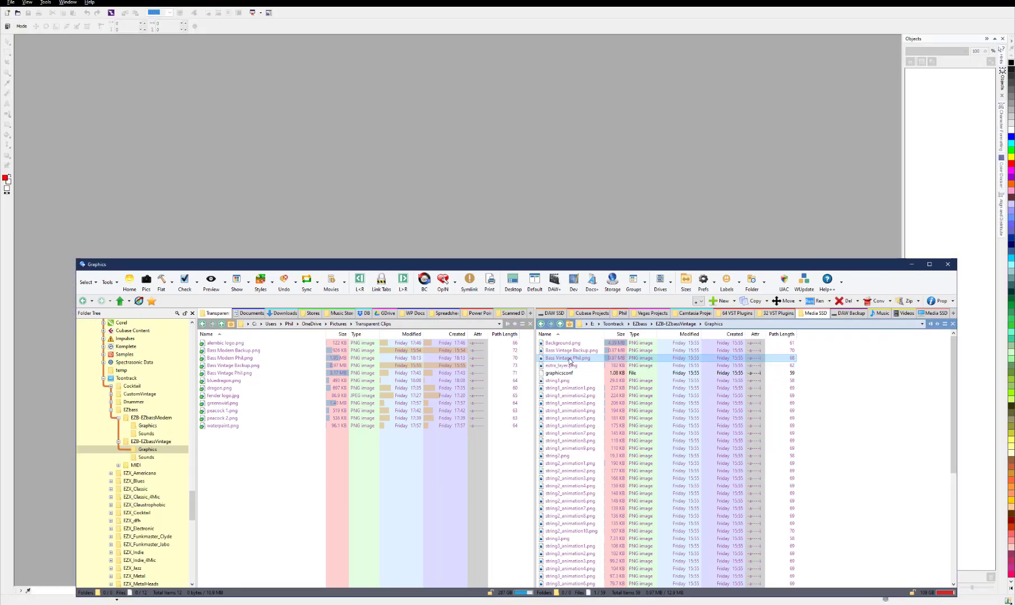
left_click_drag(570, 359, 376, 185)
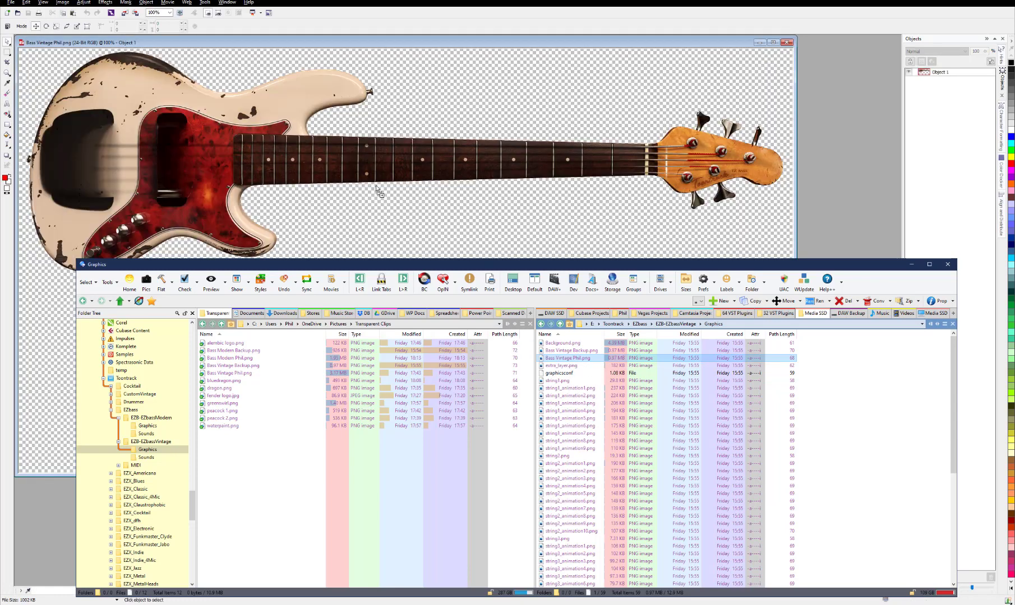
left_click(491, 71)
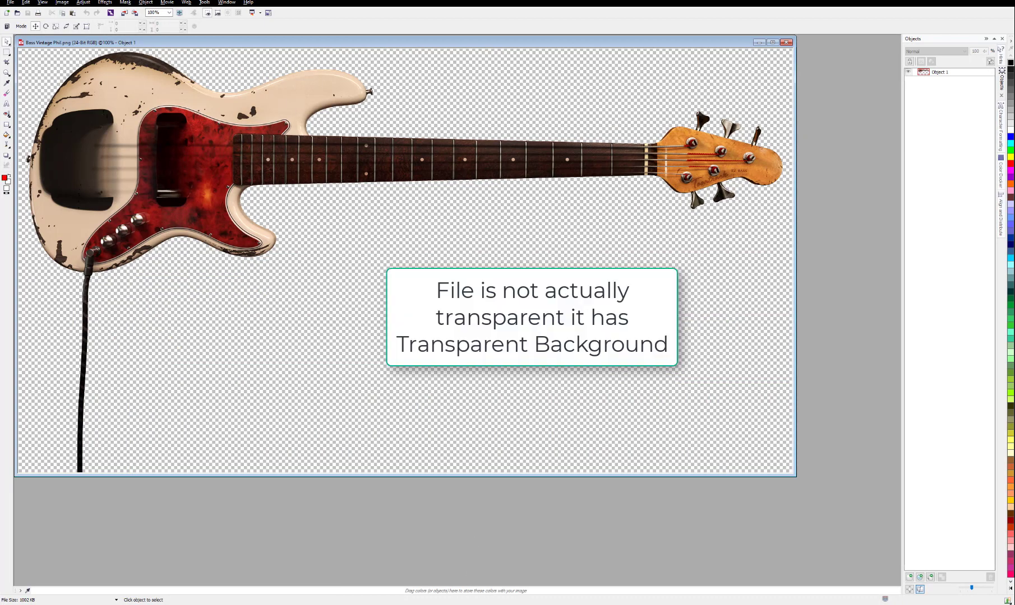
Open peacock 1.png from the Transparent Clips folder in the image editor and move its window below the bass neck.
key("alt+Tab")
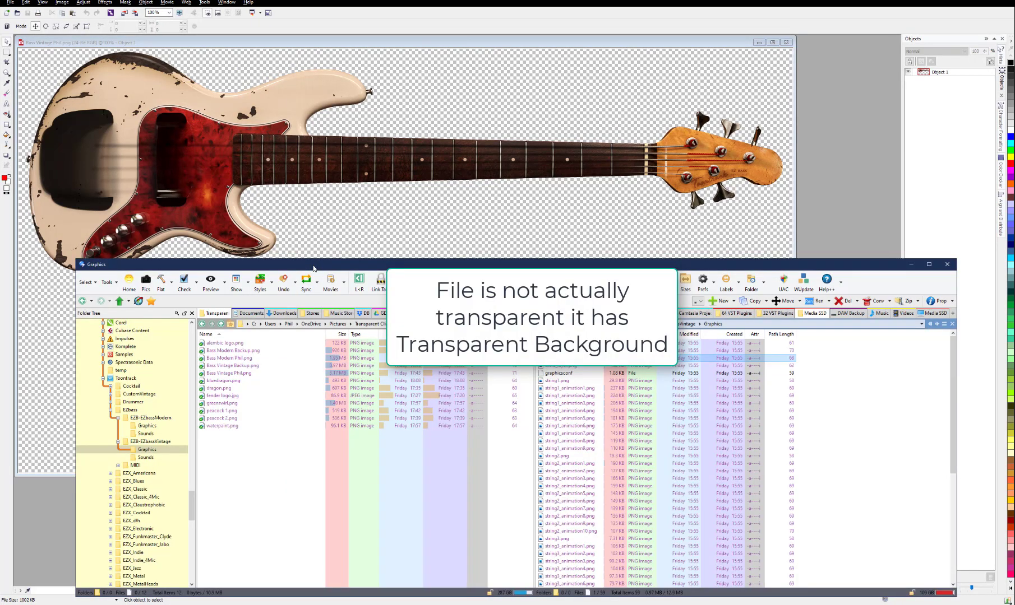
left_click_drag(314, 267, 541, 251)
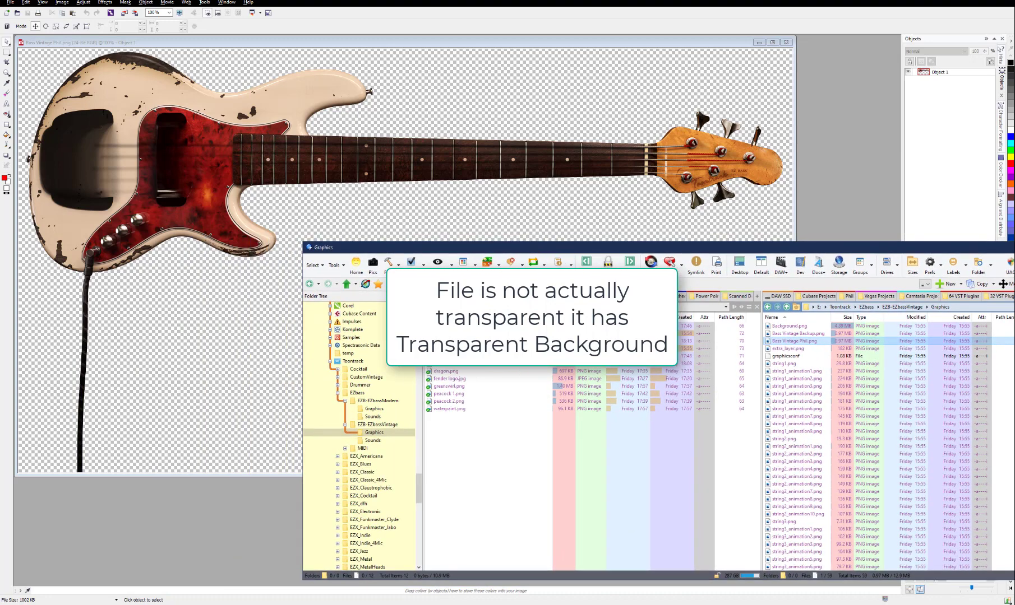
left_click(496, 416)
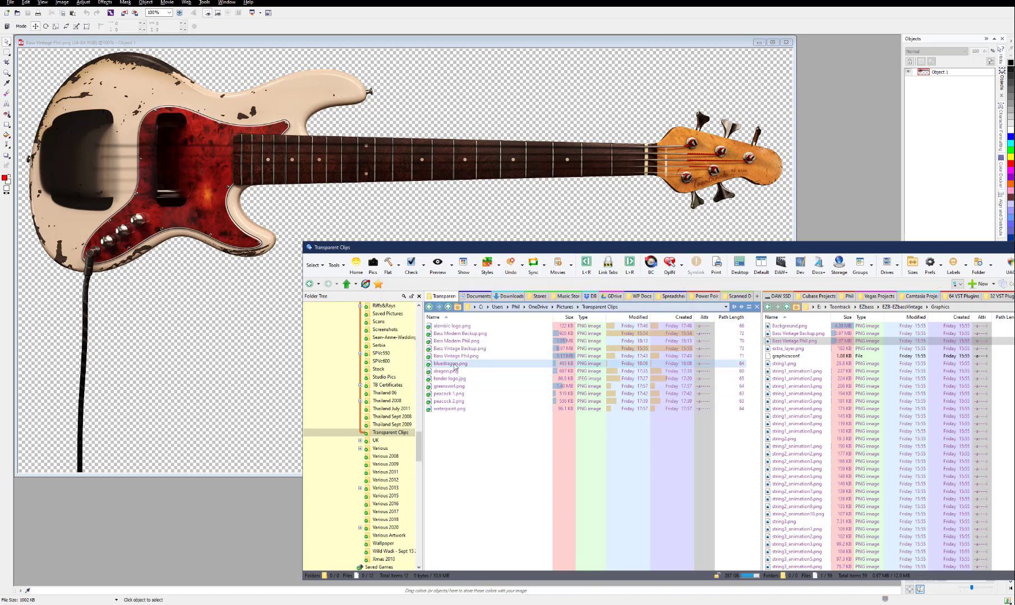
mouse_move(455, 366)
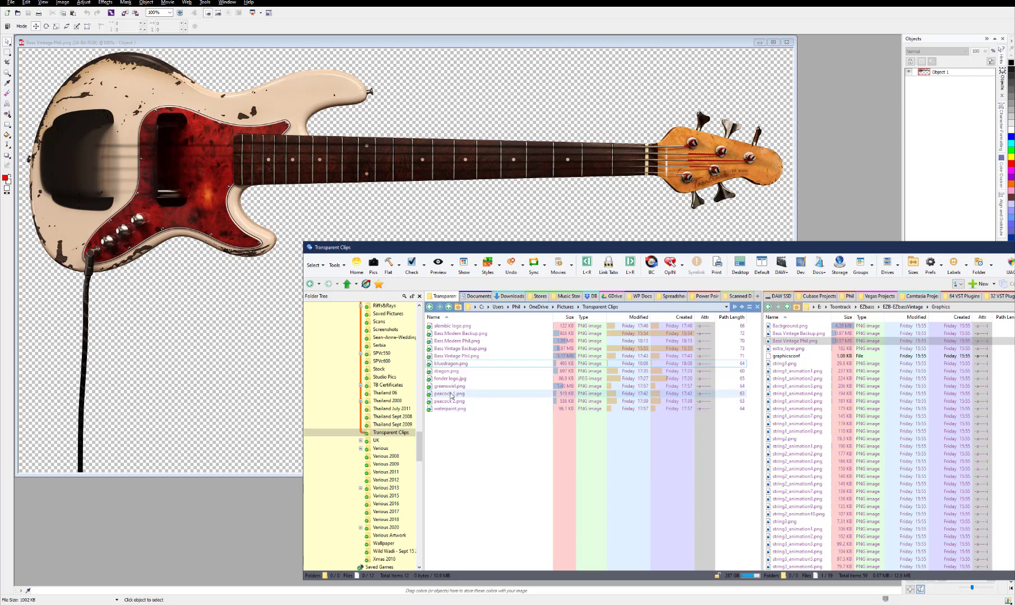
left_click(452, 394)
mouse_move(451, 395)
left_mouse_down()
mouse_move(212, 460)
mouse_move(172, 506)
left_mouse_up()
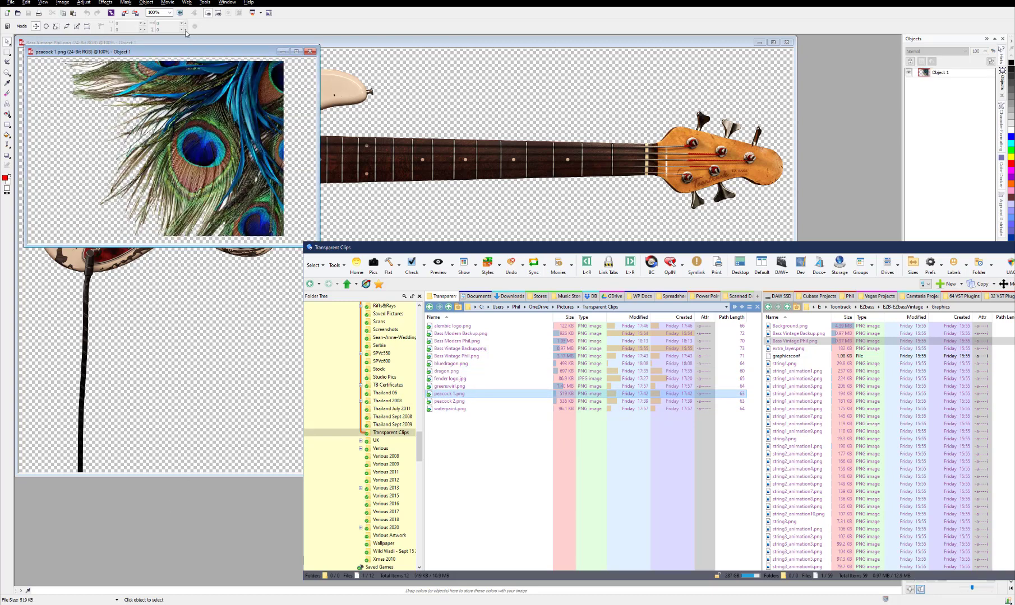
left_click_drag(178, 54, 373, 232)
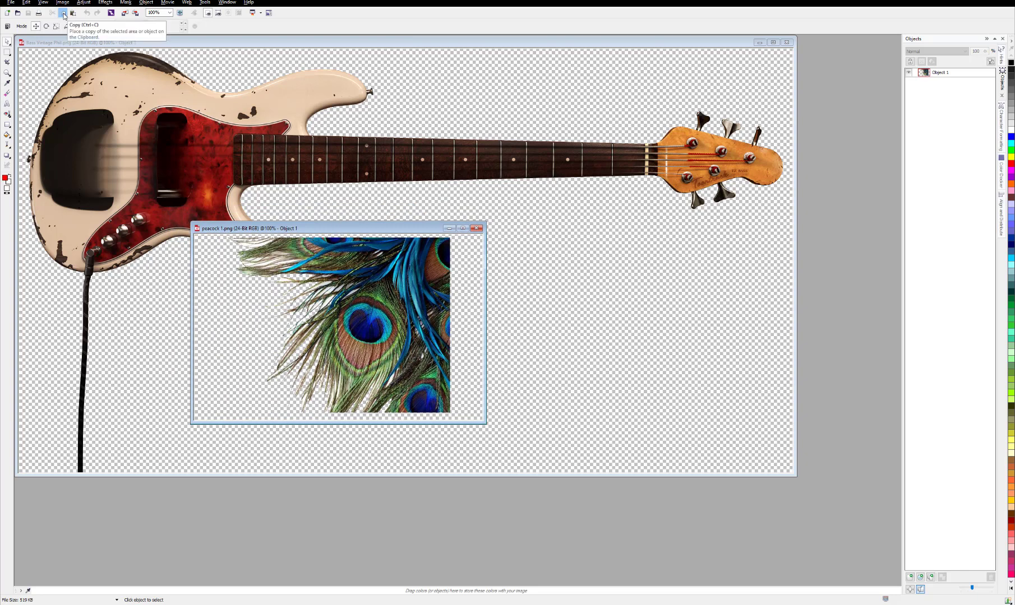
Copy the peacock 1.png clip, minimise its window, and paste it into the bass image over the lower horn.
left_click(64, 13)
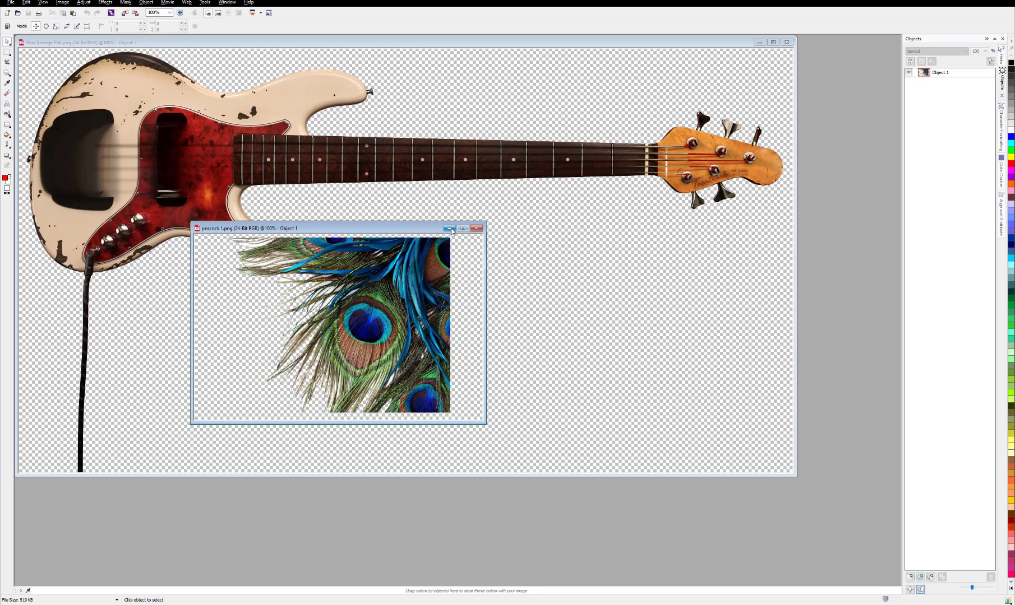
left_click(450, 228)
left_click(224, 113)
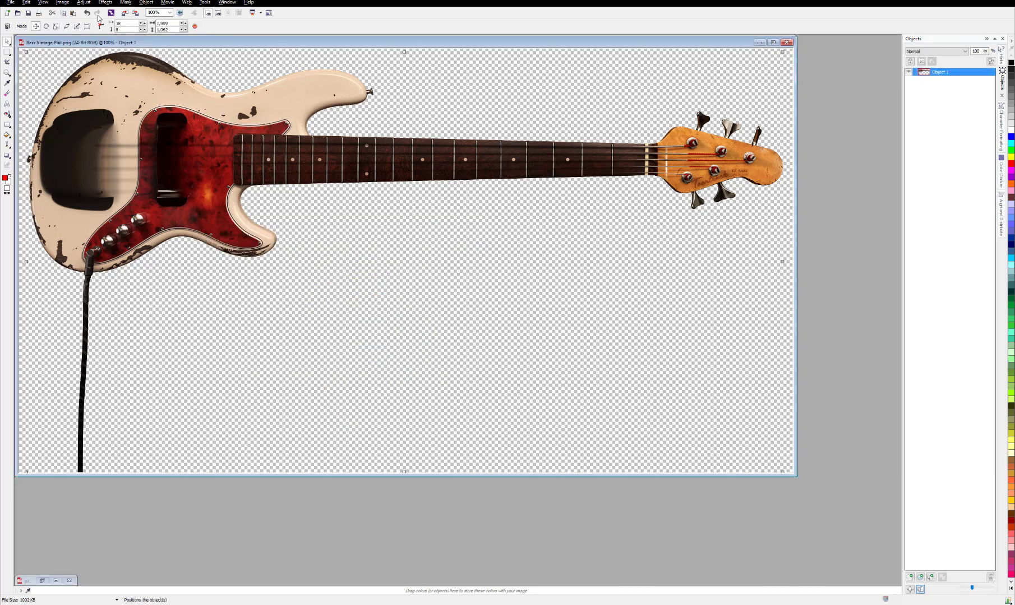
left_click(73, 13)
left_click_drag(388, 233, 299, 219)
Rotate the pasted peacock clip about 180 degrees.
left_click(340, 199)
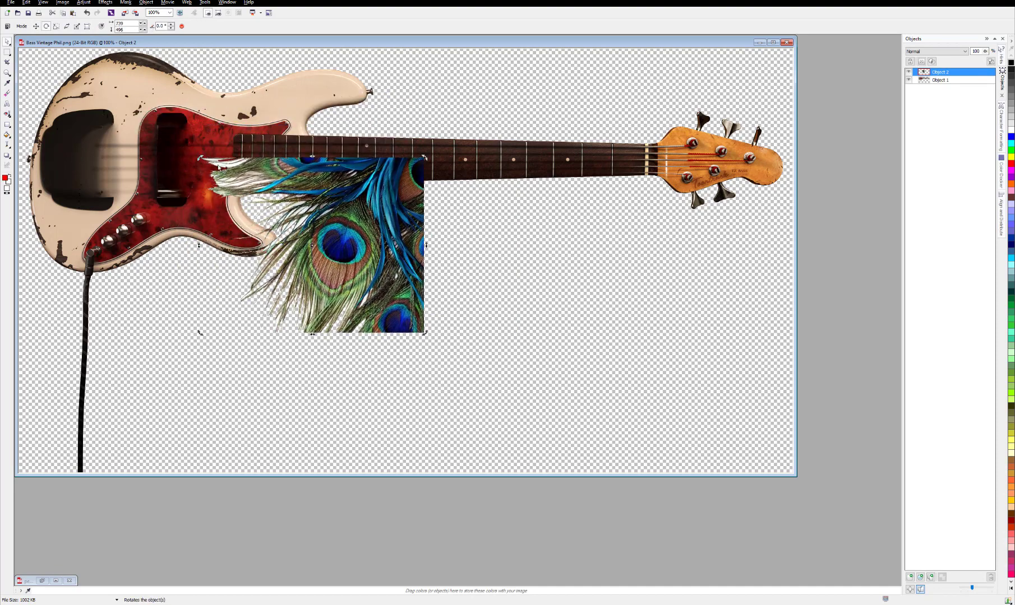
left_click_drag(218, 166, 371, 296)
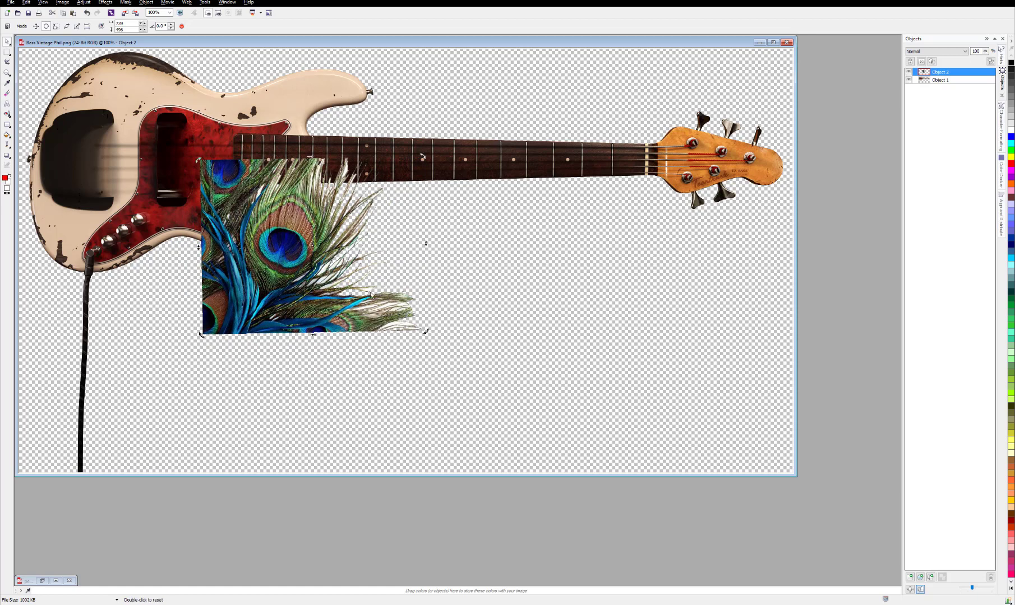
left_click(387, 326)
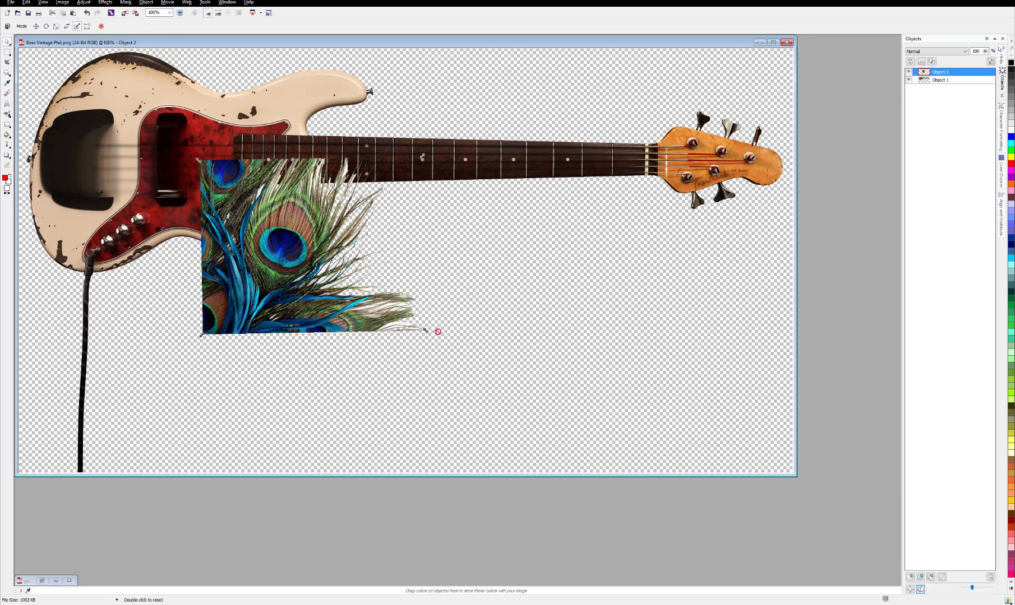
left_click(329, 313)
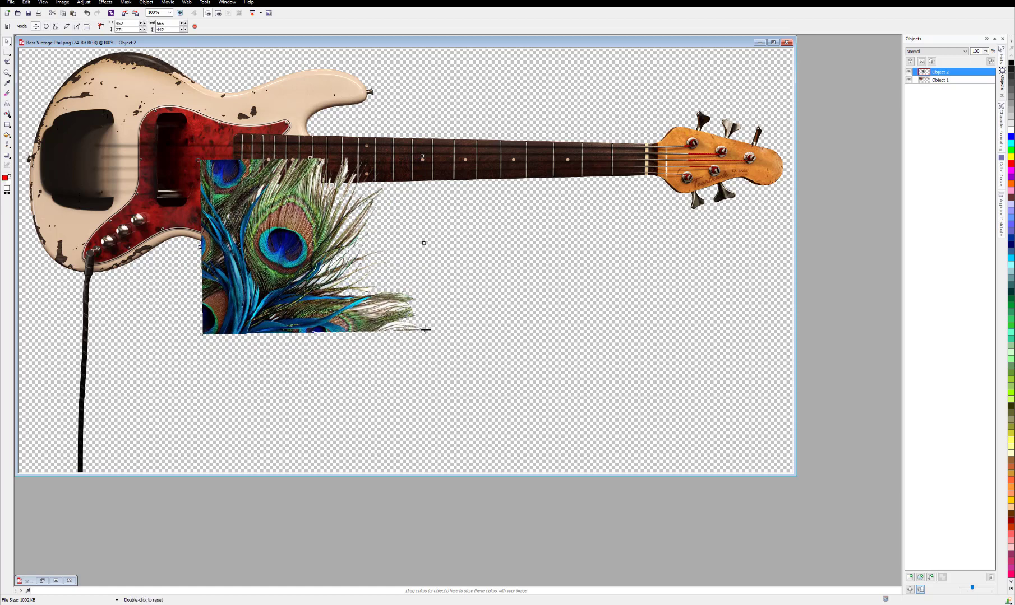
Resize the peacock clip to about 410 × 157 pixels, fit it over the bass's upper horn, and apply the transformation.
left_click_drag(426, 329, 321, 253)
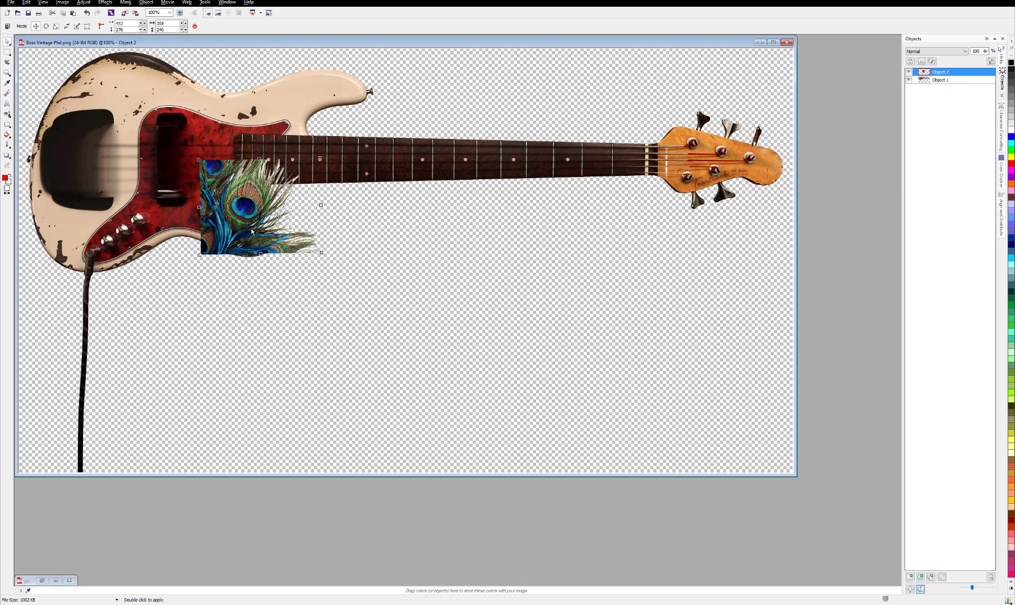
left_click_drag(251, 230, 335, 146)
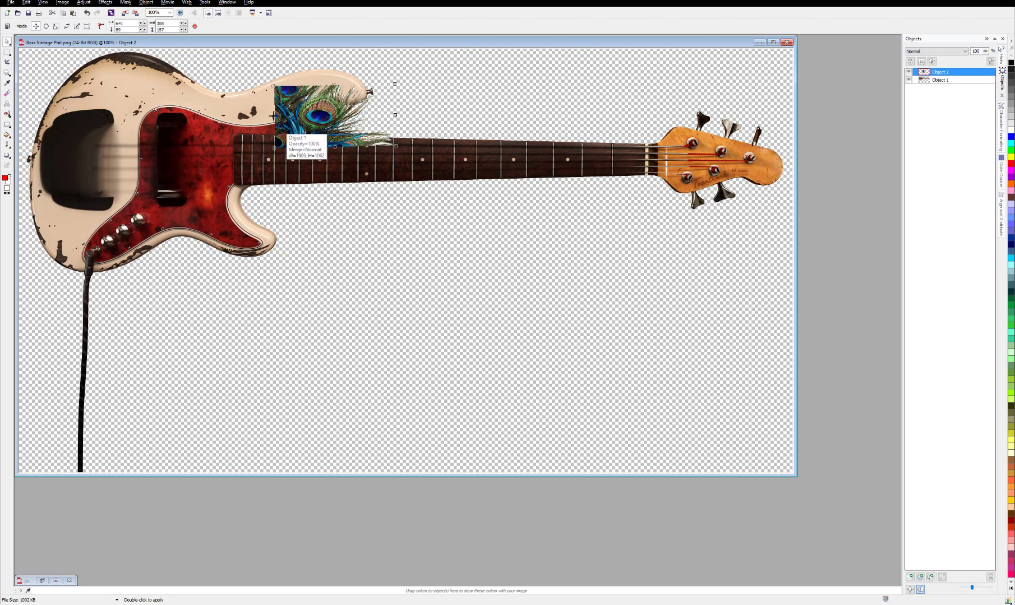
mouse_move(273, 116)
left_mouse_down()
mouse_move(232, 112)
mouse_move(318, 85)
mouse_move(275, 105)
left_mouse_up()
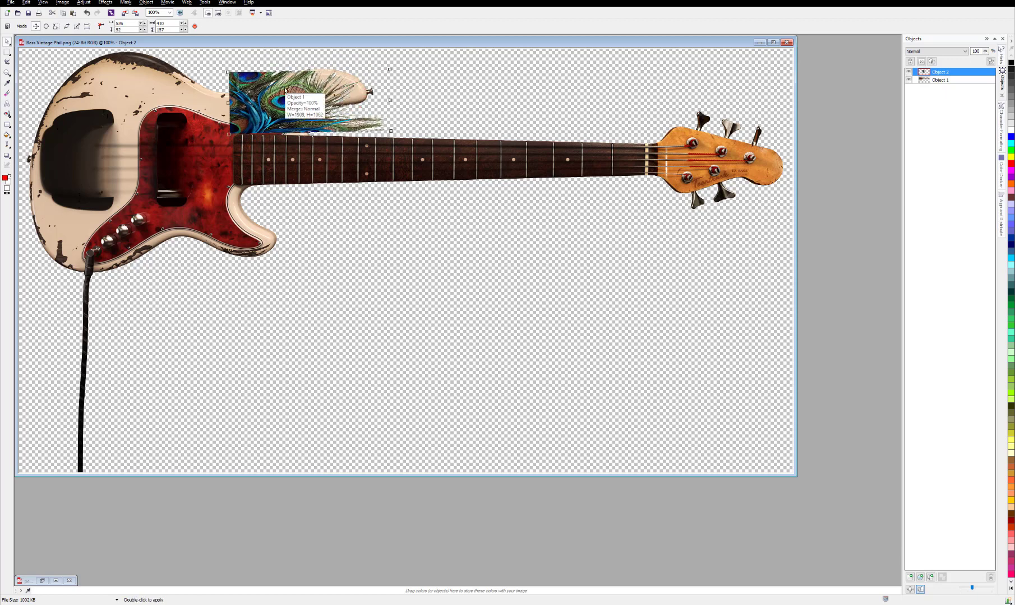
left_click_drag(320, 46, 380, 117)
right_click(338, 174)
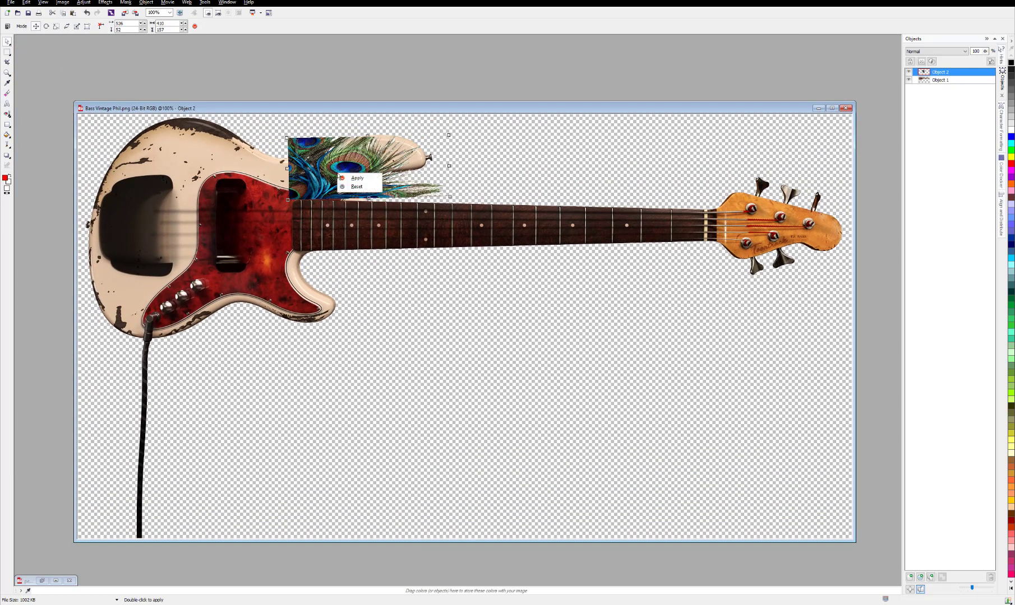
left_click(357, 178)
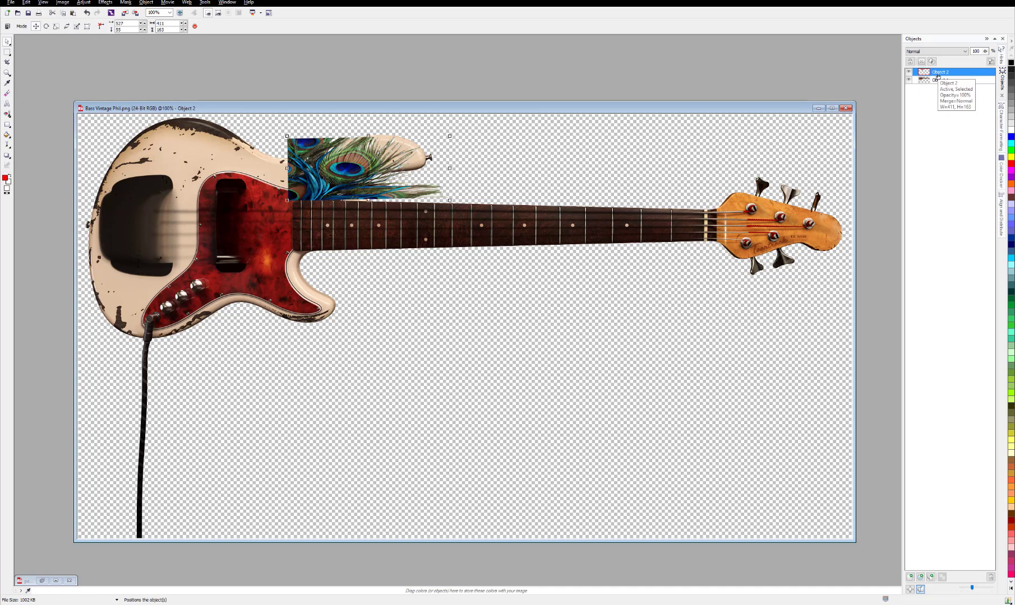
Set the peacock object's opacity to 80.
double_click(937, 76)
mouse_move(746, 177)
left_mouse_down()
mouse_move(693, 178)
mouse_move(746, 176)
mouse_move(736, 174)
left_mouse_up()
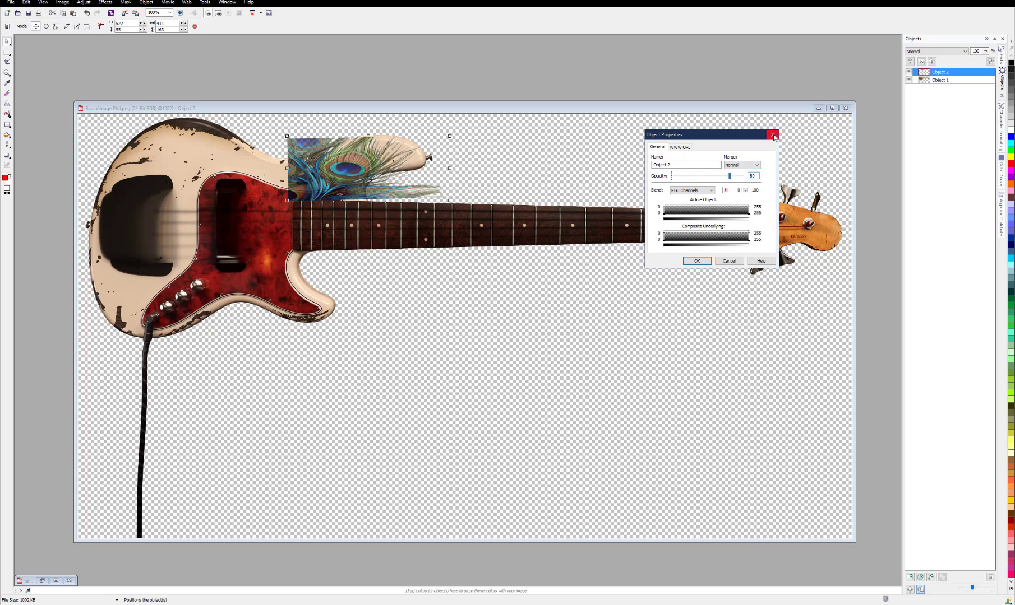
left_click(697, 261)
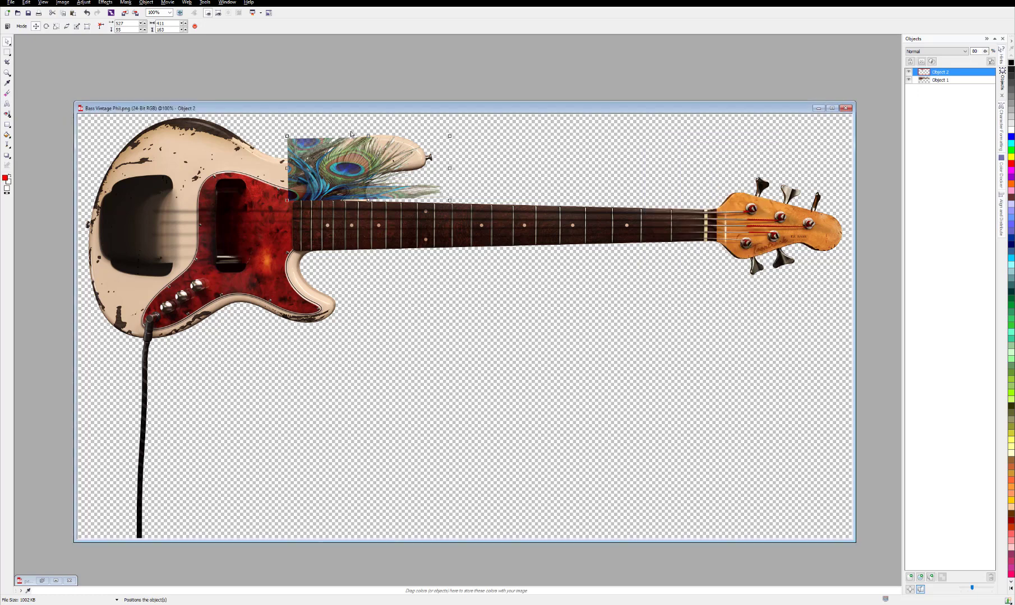
Erase the peacock artwork overhanging the upper horn, beside the neck and along its hard inner edge with a size 50 eraser.
scroll(356, 159, "up", 1)
scroll(484, 255, "up", 1)
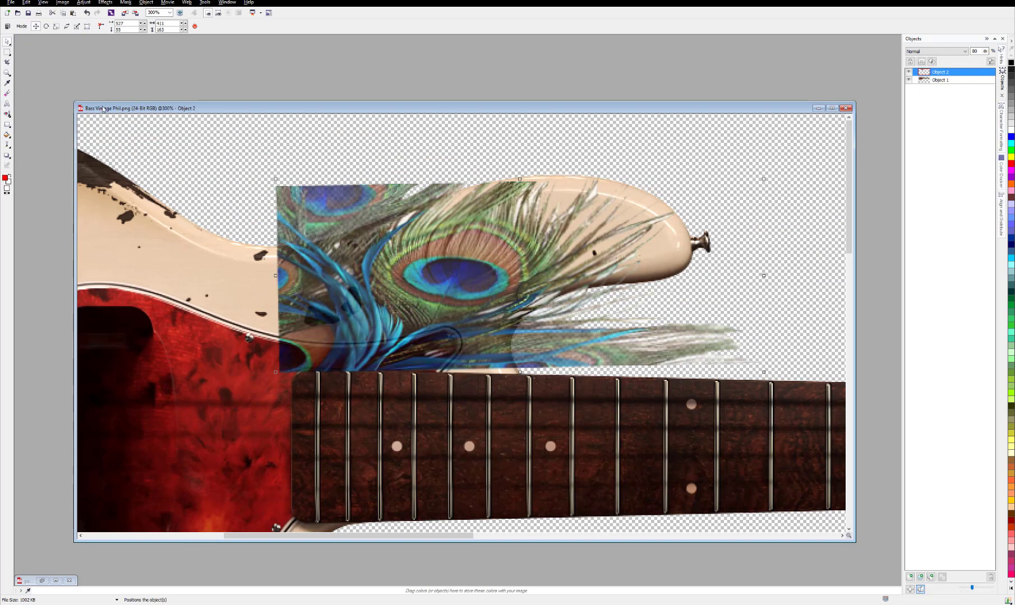
left_click(7, 93)
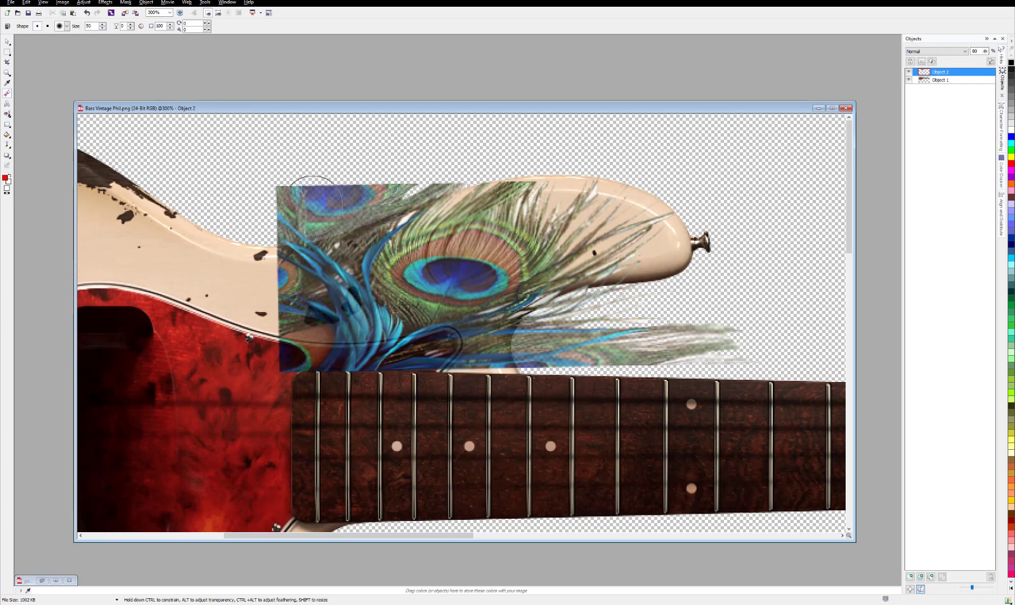
mouse_move(312, 203)
left_mouse_down()
mouse_move(279, 199)
mouse_move(294, 204)
mouse_move(273, 218)
mouse_move(450, 162)
mouse_move(278, 219)
mouse_move(441, 176)
mouse_move(449, 172)
mouse_move(258, 227)
left_mouse_up()
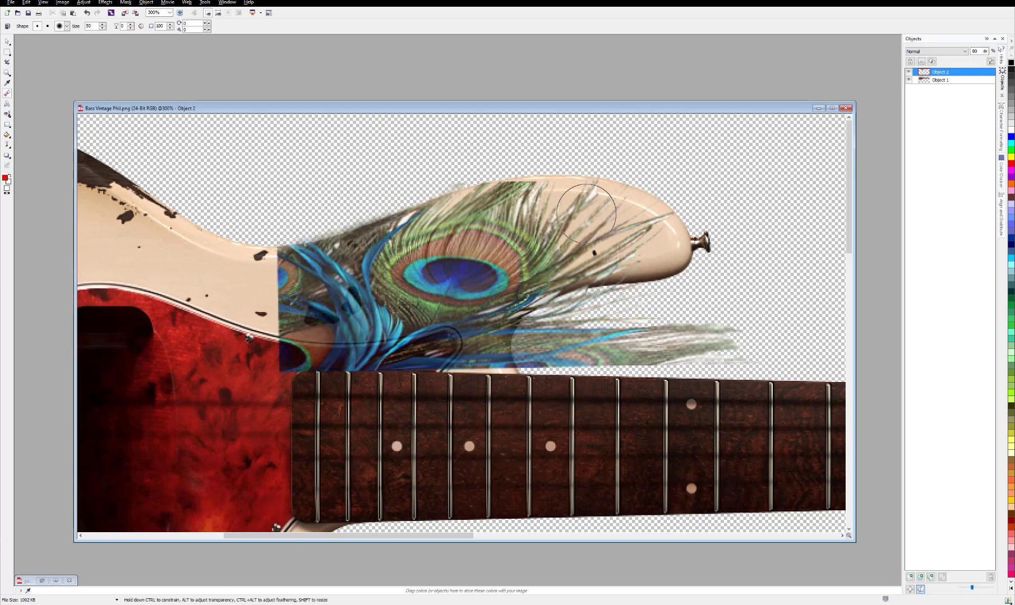
mouse_move(555, 317)
left_mouse_down()
mouse_move(552, 344)
mouse_move(566, 316)
mouse_move(641, 308)
mouse_move(613, 337)
mouse_move(745, 339)
left_mouse_up()
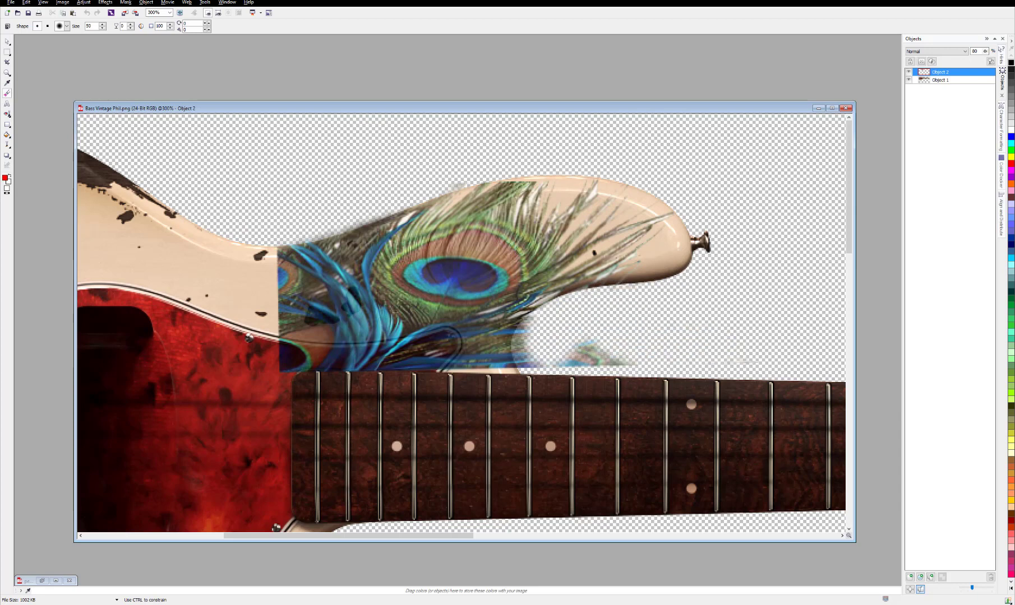
mouse_move(623, 359)
left_mouse_down()
mouse_move(544, 362)
mouse_move(551, 325)
mouse_move(537, 375)
mouse_move(570, 317)
mouse_move(627, 307)
left_mouse_up()
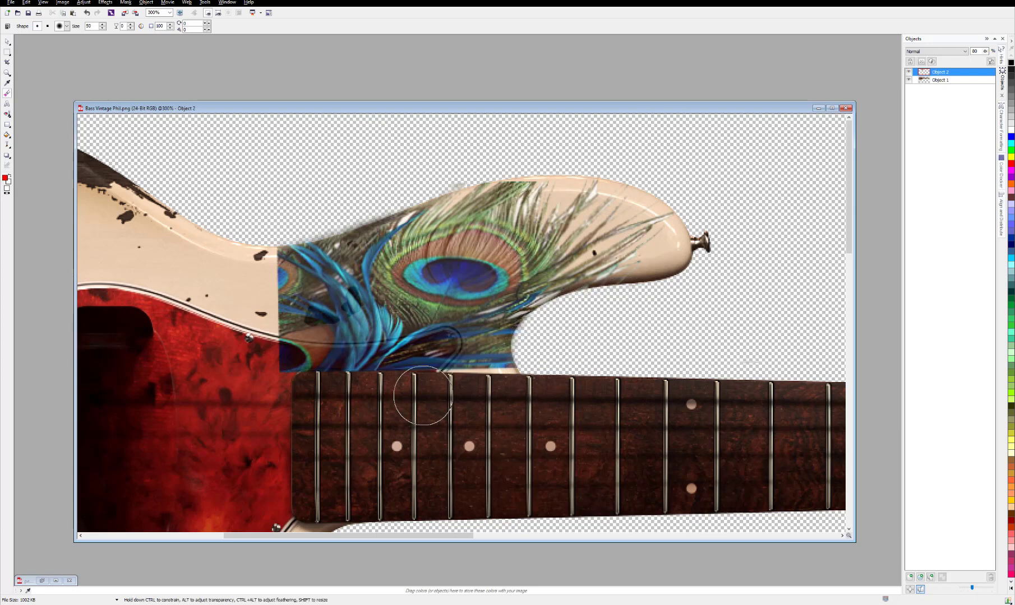
mouse_move(475, 392)
left_mouse_down()
mouse_move(277, 390)
mouse_move(291, 384)
mouse_move(284, 375)
mouse_move(310, 387)
mouse_move(257, 323)
mouse_move(271, 300)
mouse_move(256, 292)
mouse_move(266, 266)
mouse_move(321, 215)
mouse_move(225, 373)
left_mouse_up()
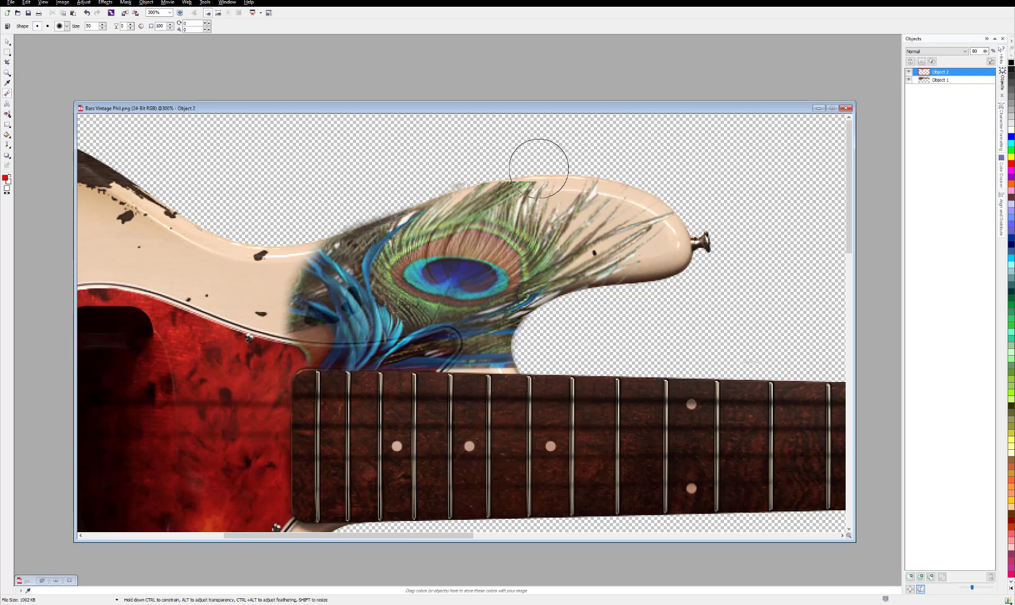
left_click(67, 27)
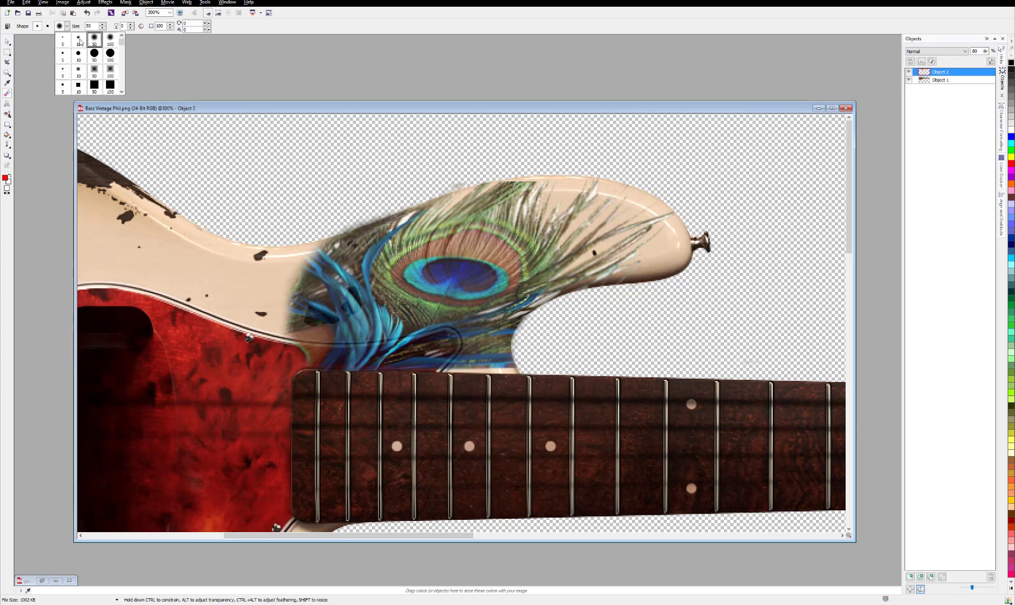
left_click(79, 39)
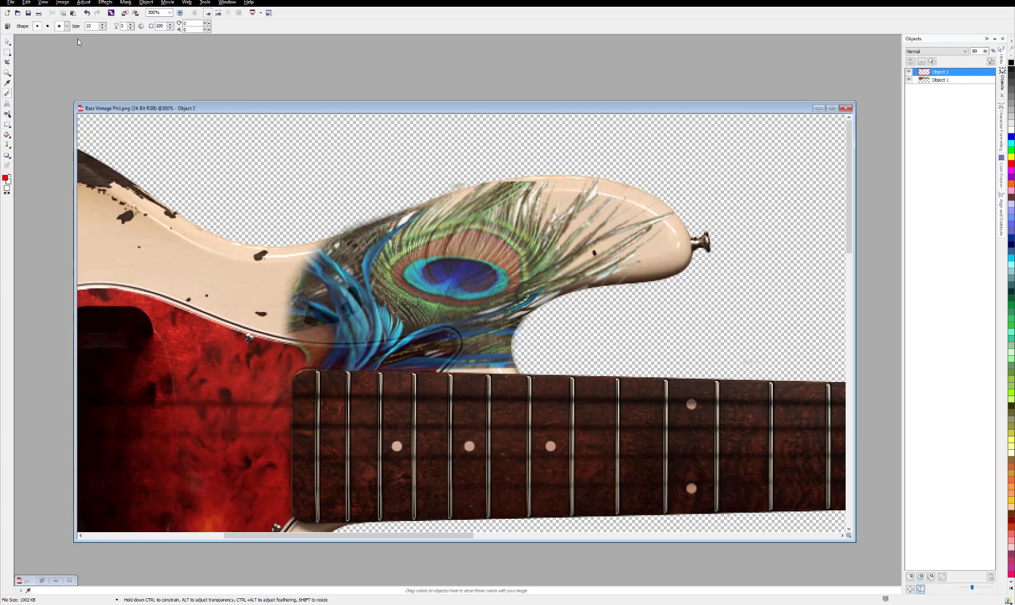
left_click(130, 28)
left_click(66, 26)
left_click(95, 39)
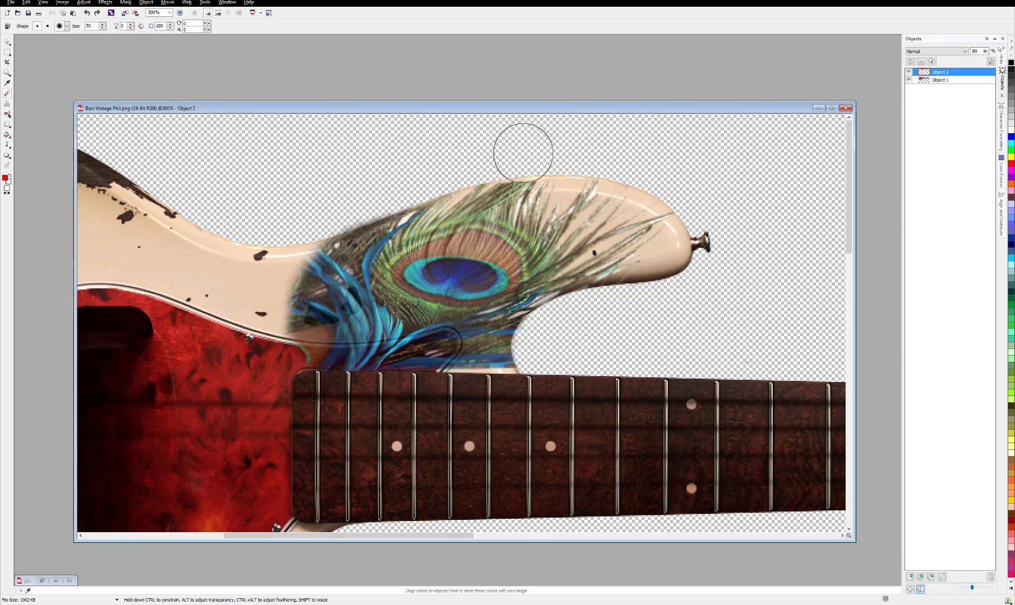
Erase the peacock artwork along the upper horn's rim and inner curve and over the red pickguard with the size 50 eraser.
mouse_move(495, 169)
left_mouse_down()
mouse_move(451, 170)
mouse_move(323, 227)
mouse_move(479, 172)
mouse_move(580, 163)
mouse_move(647, 190)
mouse_move(684, 220)
mouse_move(627, 175)
mouse_move(539, 166)
mouse_move(497, 176)
left_mouse_up()
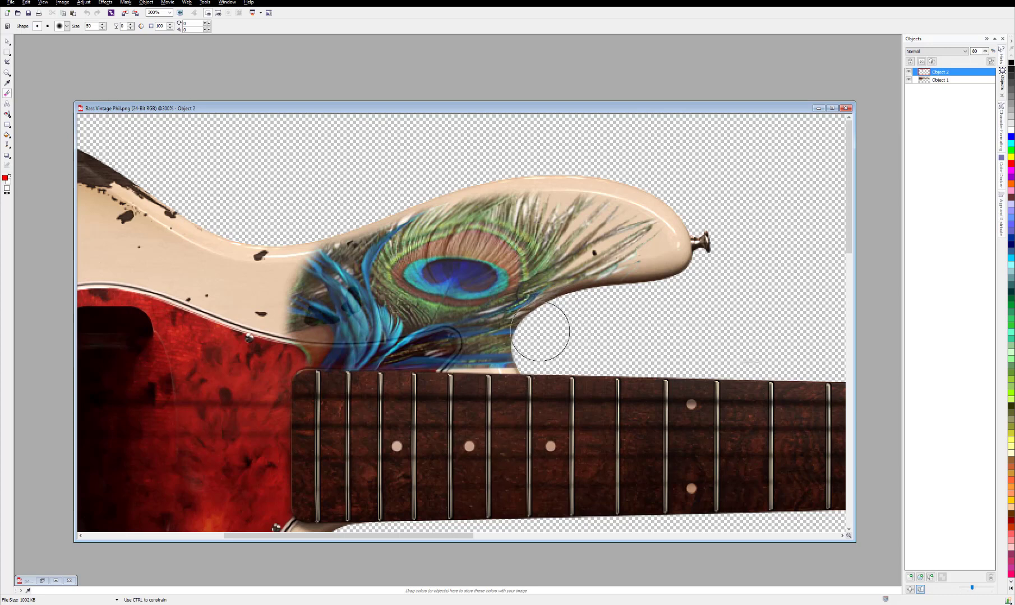
left_click_drag(543, 320, 524, 339)
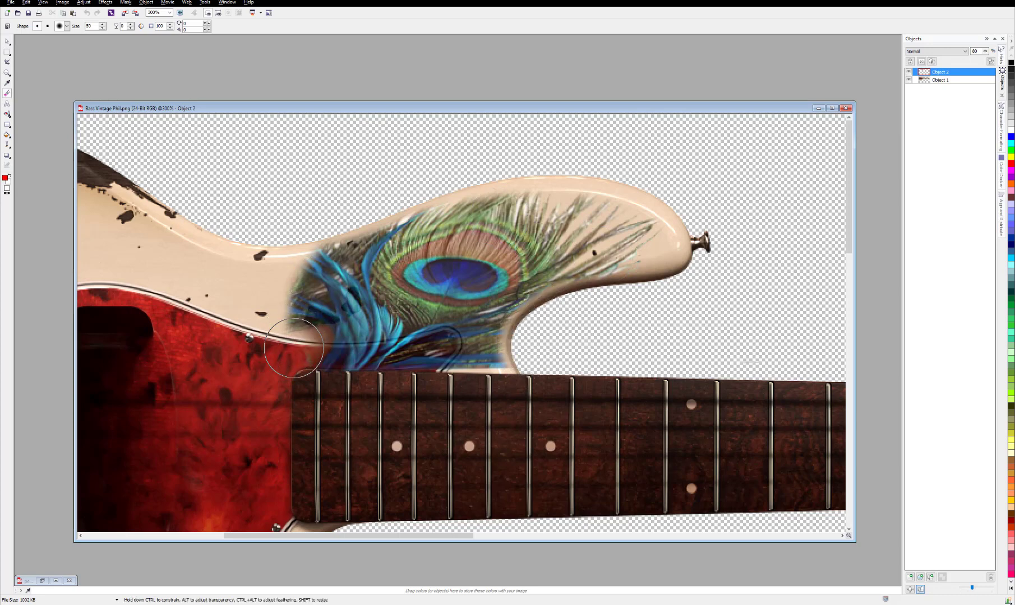
mouse_move(303, 342)
left_mouse_down()
mouse_move(340, 368)
mouse_move(418, 355)
mouse_move(406, 362)
mouse_move(418, 359)
mouse_move(412, 372)
mouse_move(442, 340)
mouse_move(420, 359)
mouse_move(418, 382)
mouse_move(471, 347)
left_mouse_up()
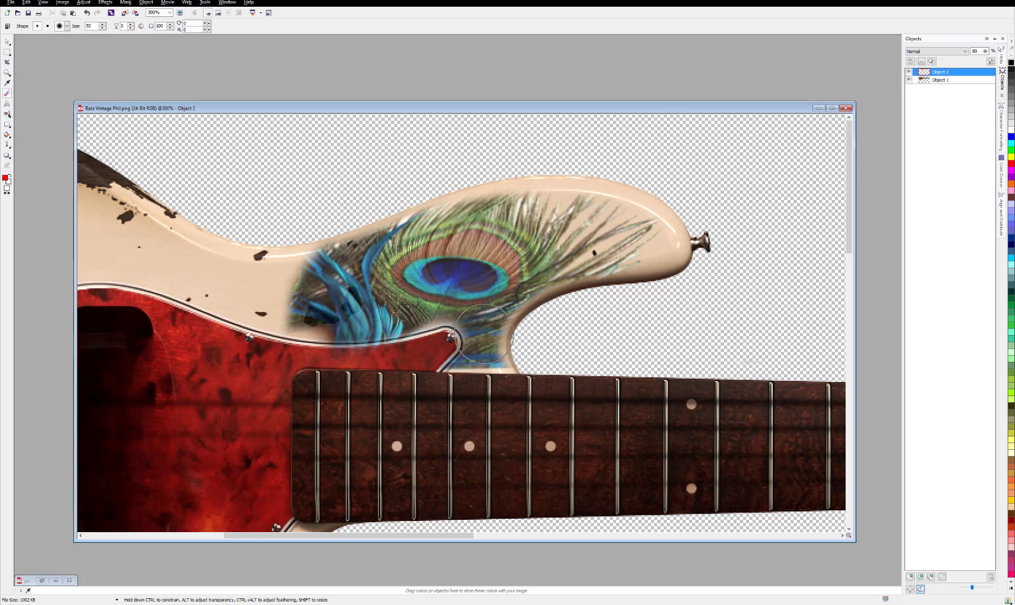
scroll(503, 343, "down", 1)
scroll(460, 343, "down", 2)
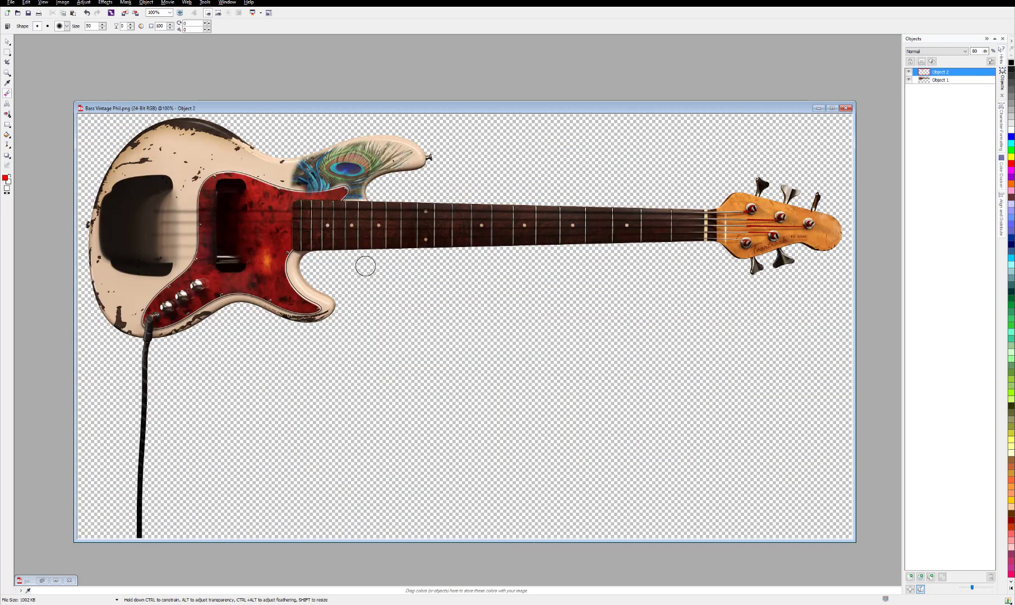
scroll(313, 278, "up", 2)
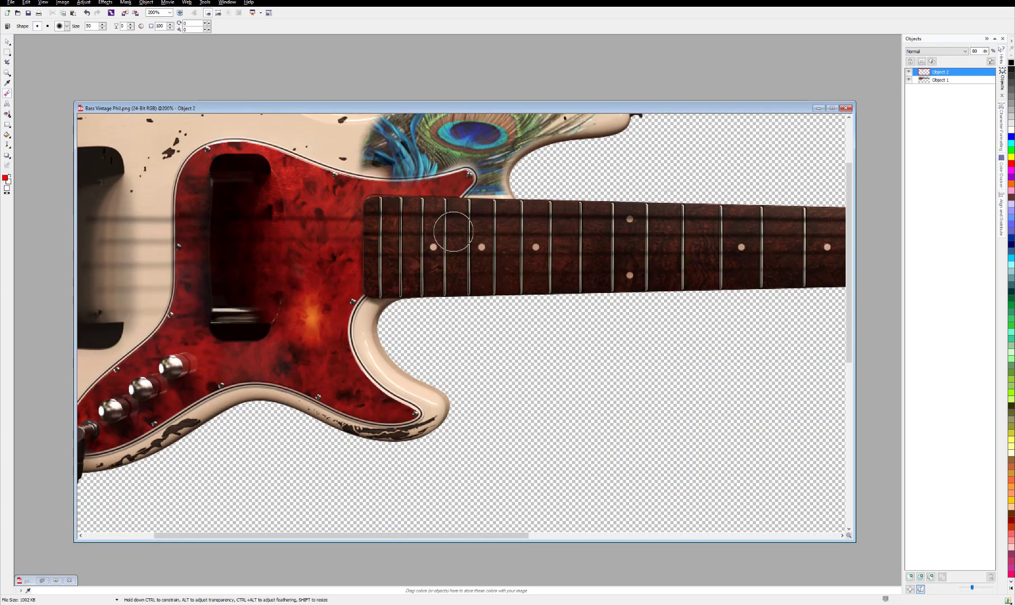
scroll(419, 189, "down", 1)
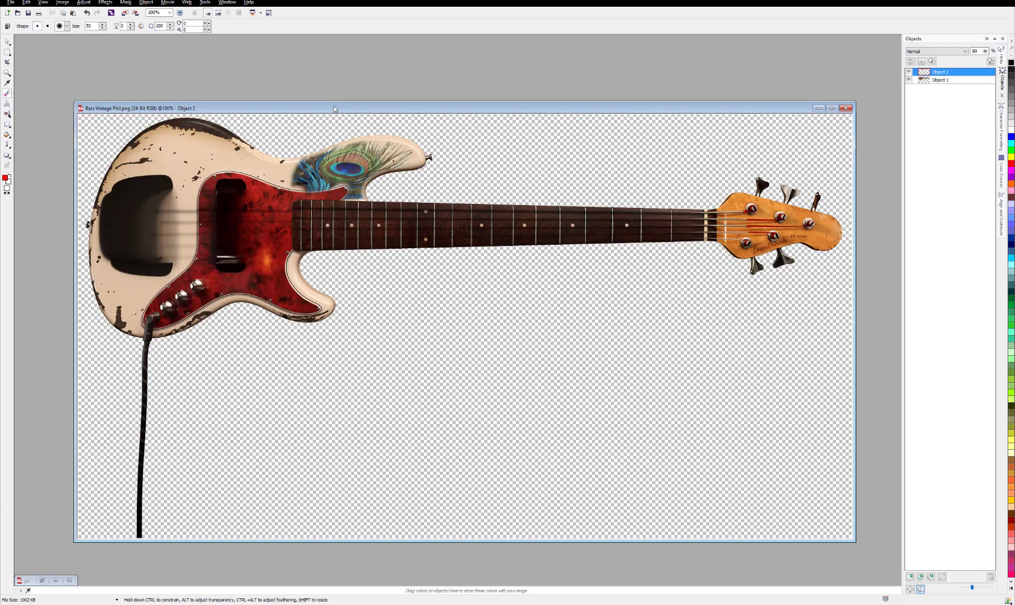
Open greenswirl.png from the Transparent Clips folder in the image editor and place its window so the bass window stays reachable.
left_click_drag(334, 109, 329, 70)
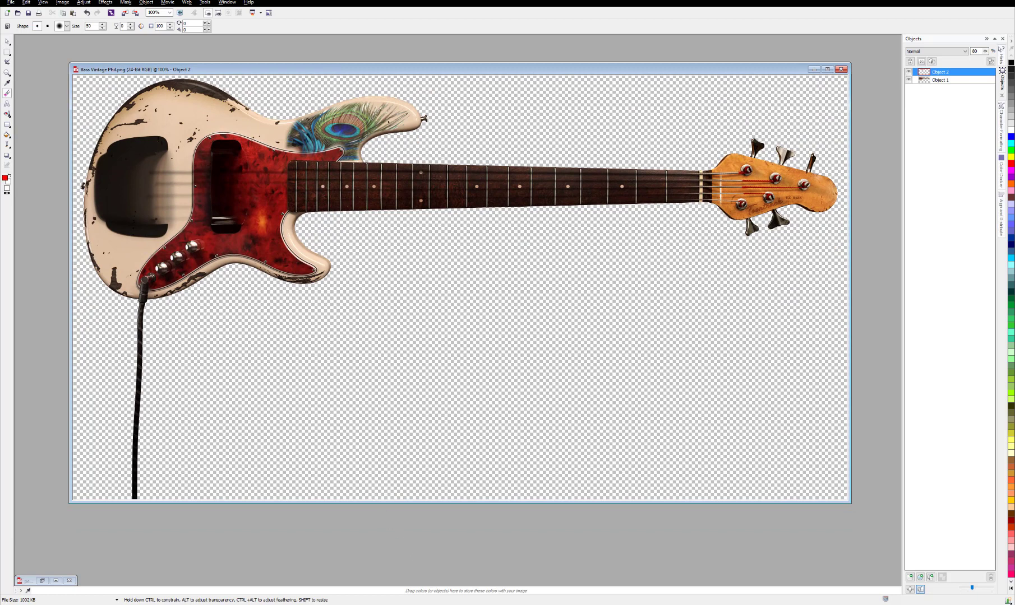
left_click(463, 591)
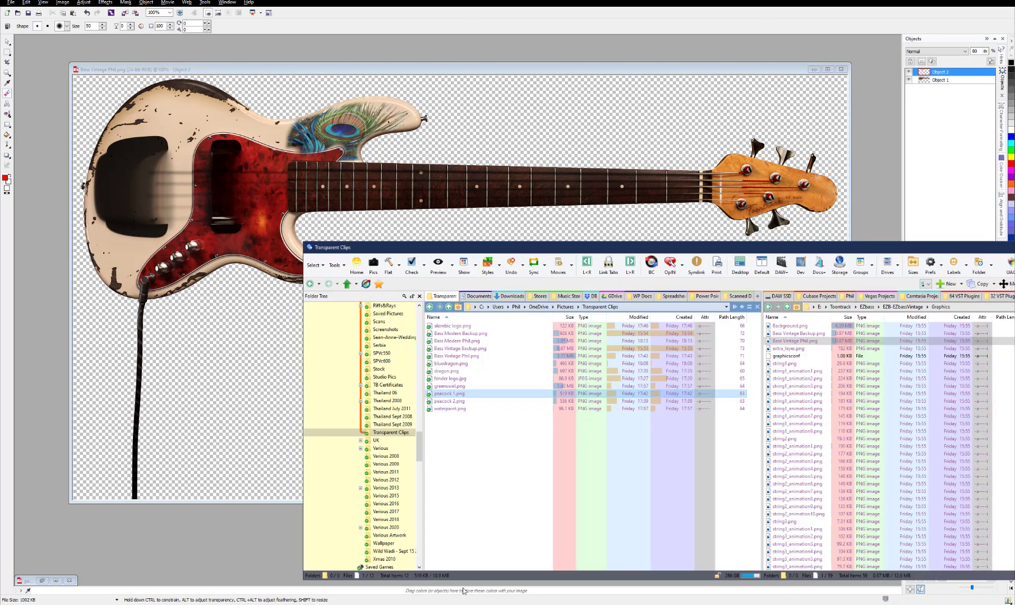
left_click(449, 387)
left_click_drag(51, 305, 42, 297)
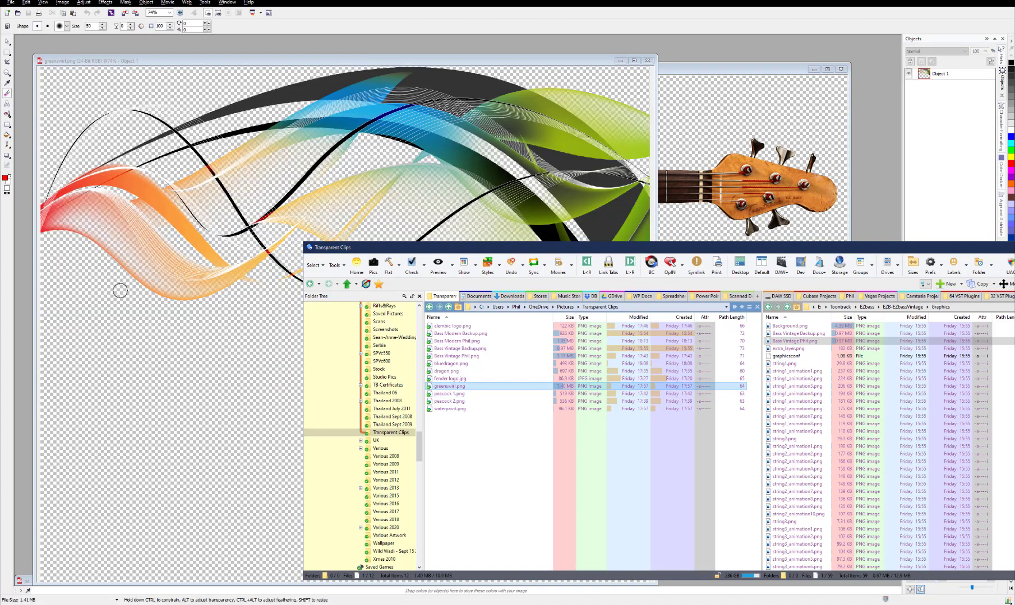
left_click_drag(430, 64, 457, 91)
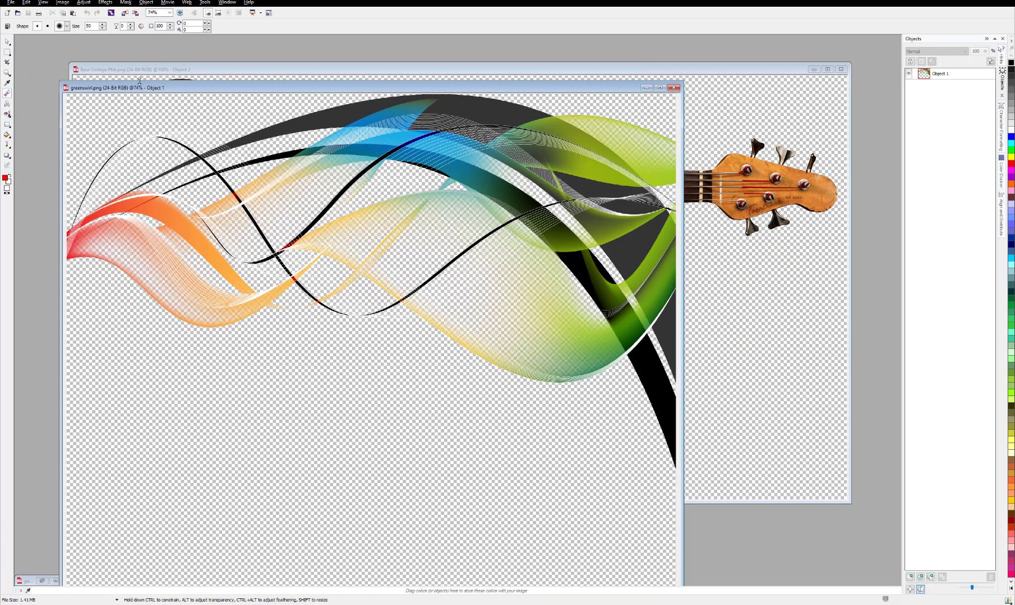
Copy the green swirl clip, paste it into the bass image, and shrink it to about 668 × 412 pixels.
left_click(65, 15)
left_click(220, 70)
key("ctrl+v")
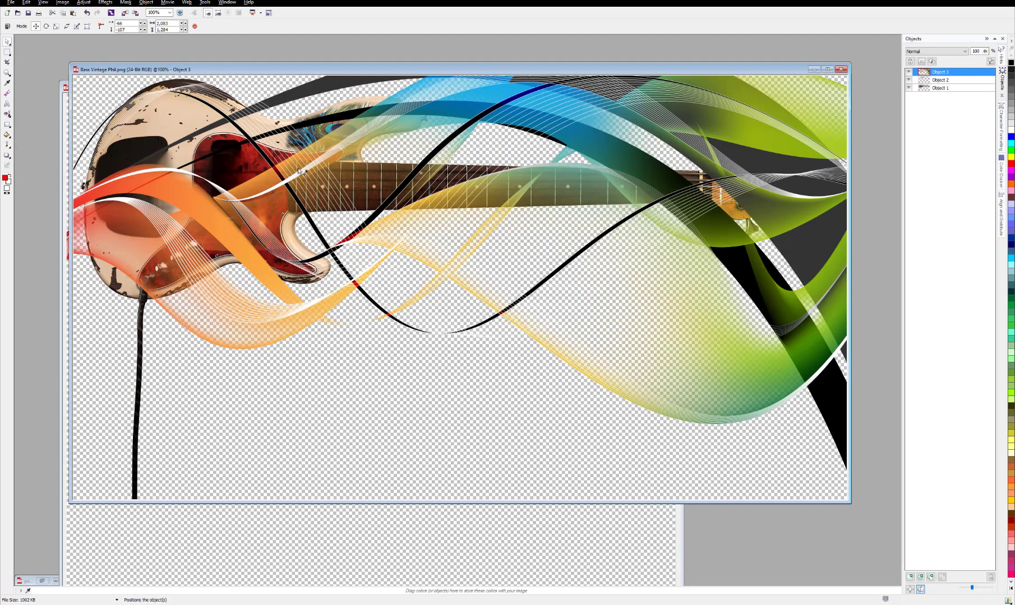
scroll(683, 365, "down", 1)
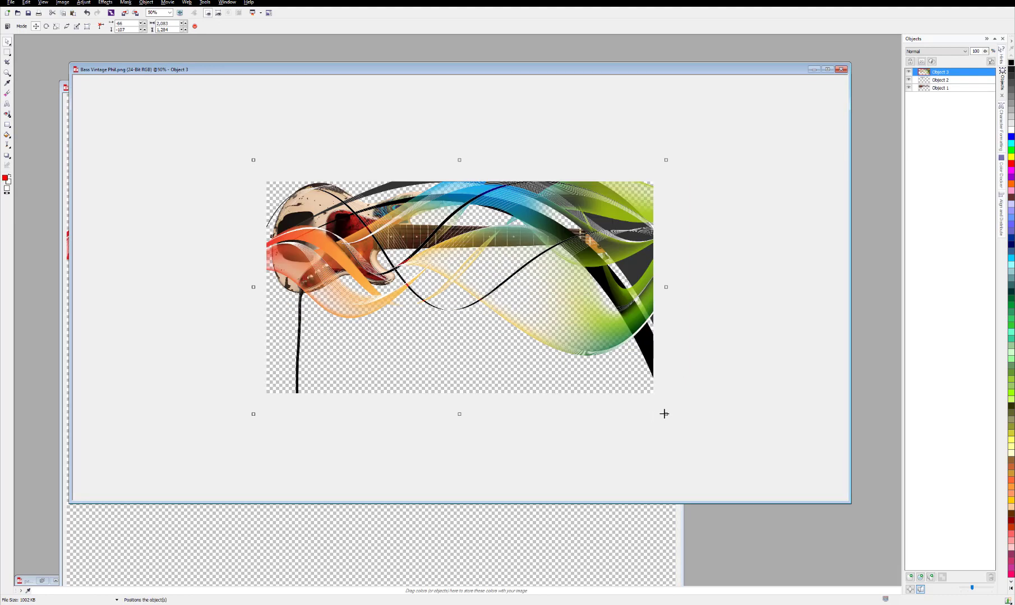
left_click_drag(665, 414, 385, 242)
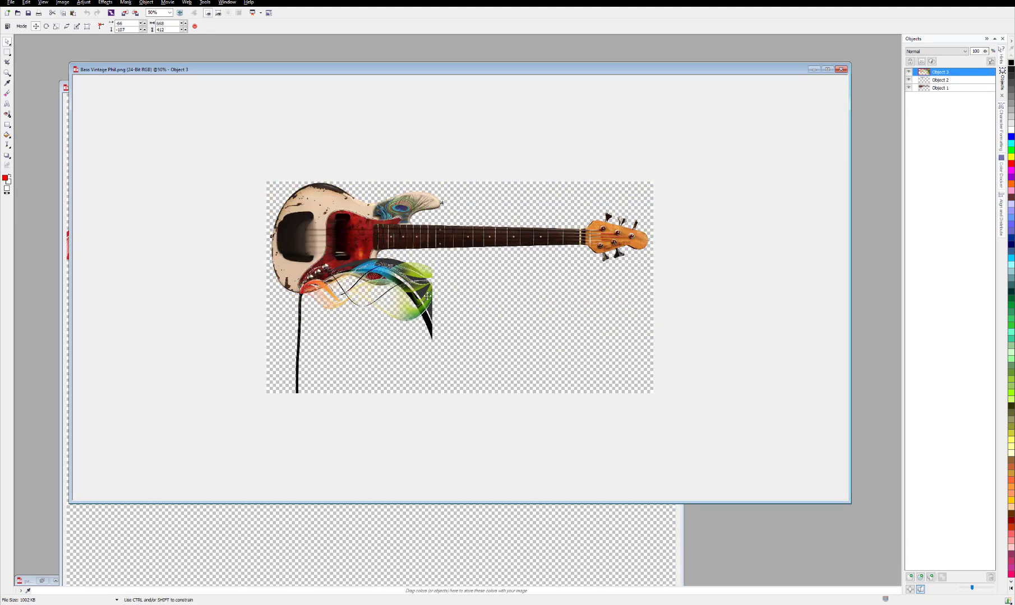
Fit the green swirl upright at 194 × 299 pixels beside the red pickguard and lower its opacity to about 70.
scroll(302, 224, "up", 2)
left_click_drag(286, 225, 279, 240)
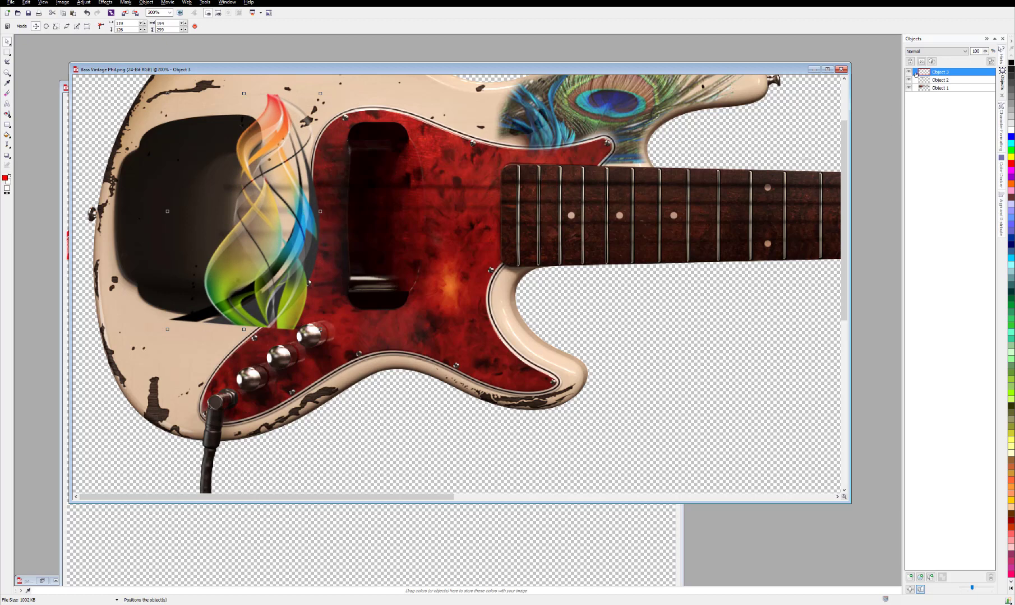
double_click(937, 77)
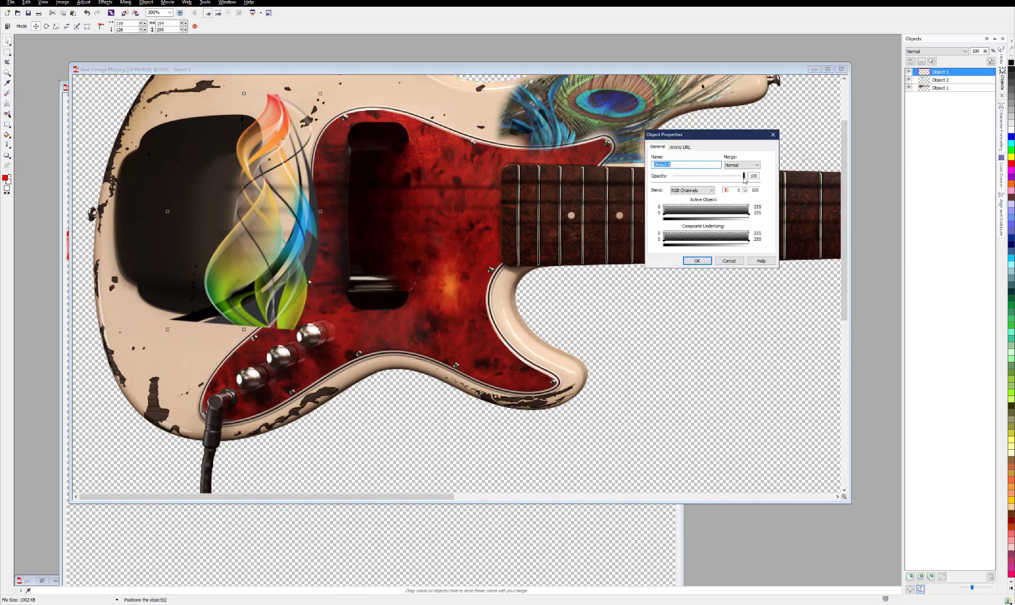
left_click_drag(744, 178, 724, 179)
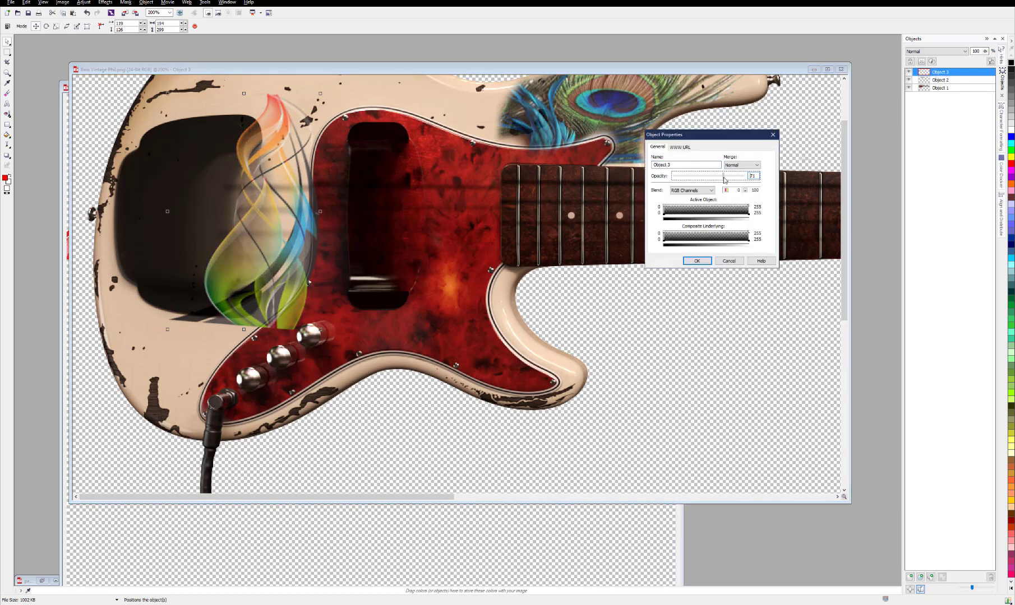
left_click(697, 261)
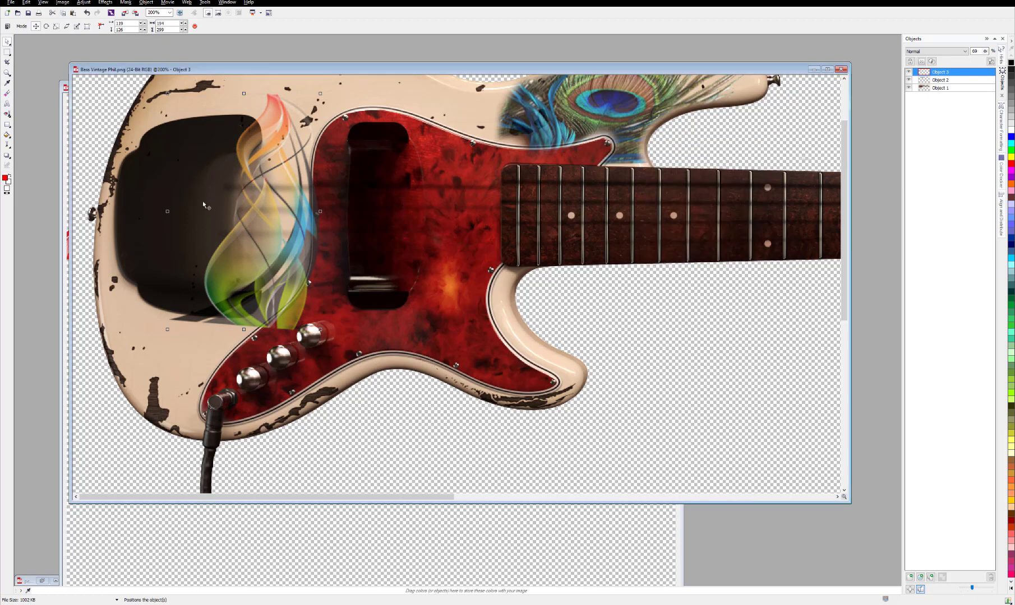
Erase the swirl artwork over the dark pickup recess, the red pickguard and its outer edges with a size 50 eraser.
scroll(203, 203, "up", 1)
left_click(827, 69)
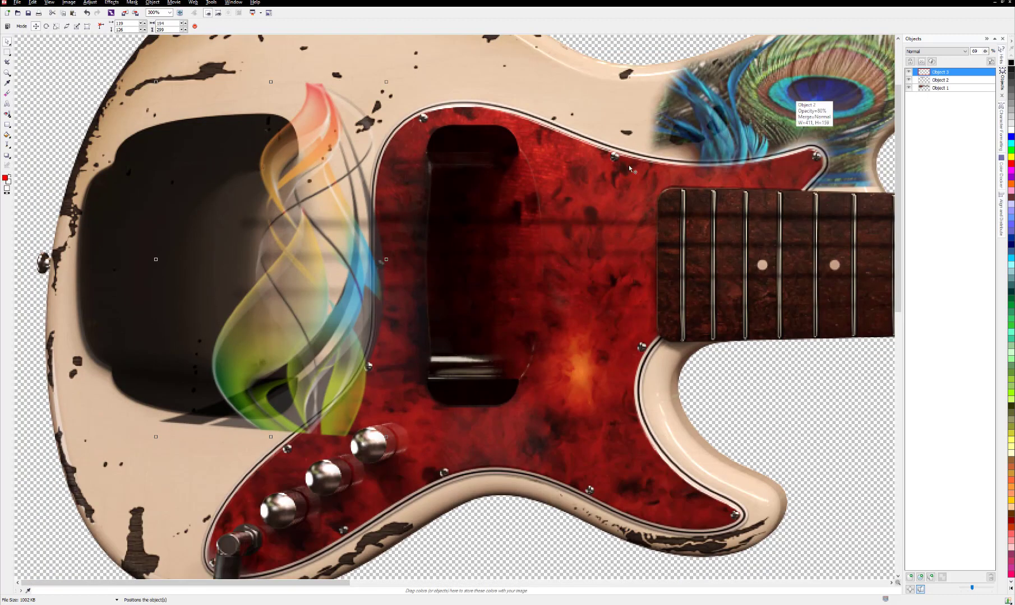
left_click(6, 95)
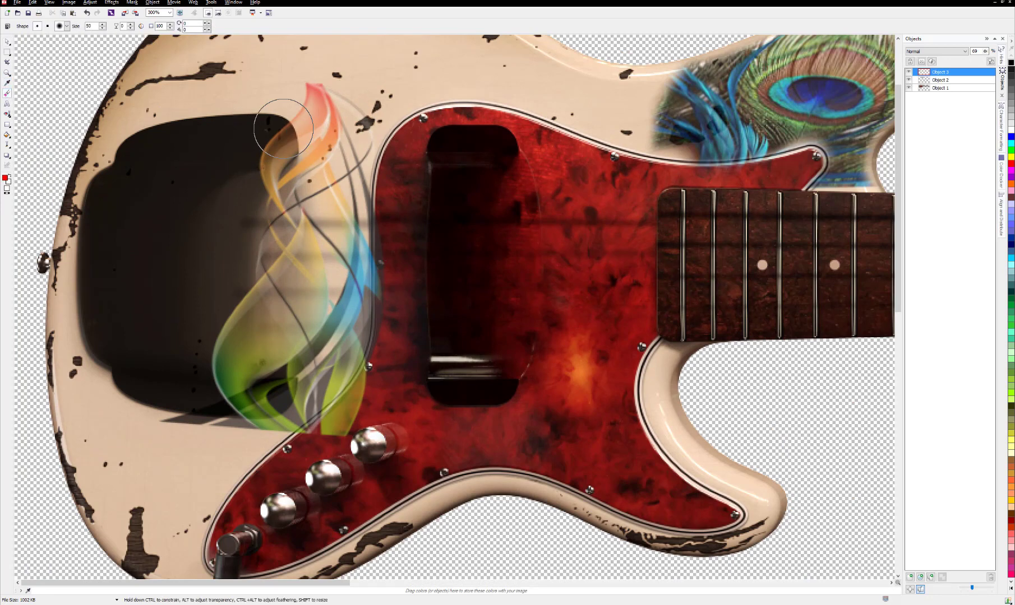
mouse_move(270, 165)
left_mouse_down()
mouse_move(278, 139)
mouse_move(244, 387)
mouse_move(238, 312)
mouse_move(220, 363)
mouse_move(248, 391)
mouse_move(271, 382)
mouse_move(261, 396)
mouse_move(266, 287)
left_mouse_up()
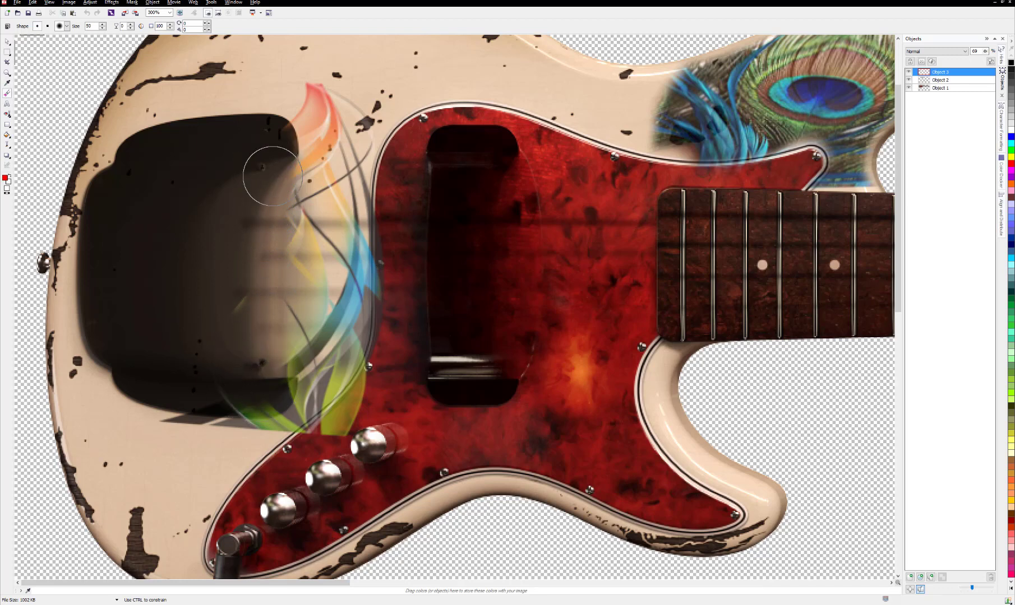
mouse_move(259, 371)
left_mouse_down()
mouse_move(212, 390)
mouse_move(174, 409)
mouse_move(322, 440)
left_mouse_up()
mouse_move(350, 415)
left_mouse_down()
mouse_move(390, 328)
mouse_move(391, 268)
left_mouse_up()
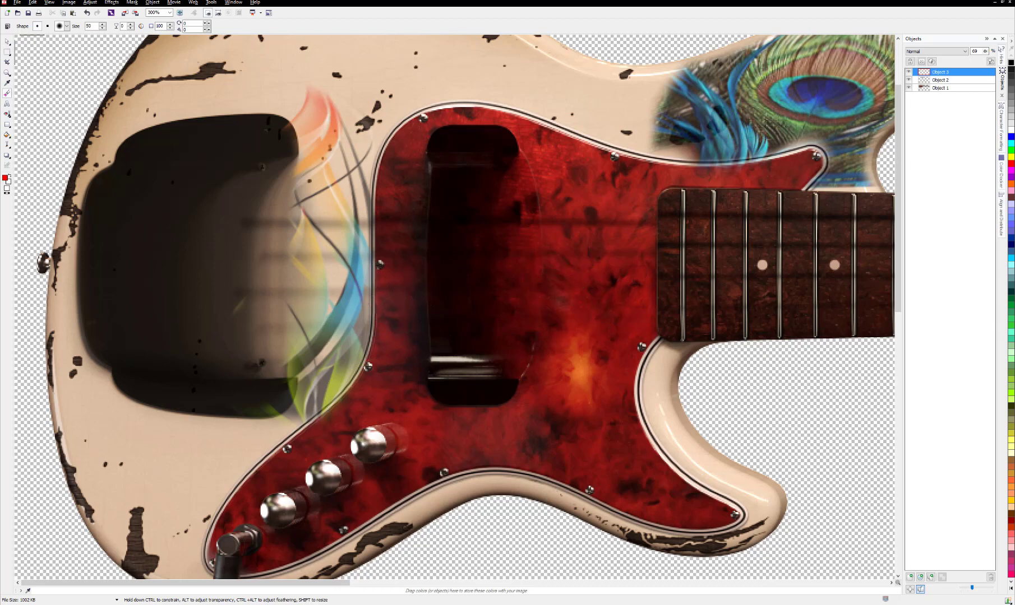
Reduce the eraser size to 10 and erase the swirl along the string shadows crossing the body.
left_click(67, 25)
left_click(88, 39)
left_click_drag(573, 223, 207, 222)
mouse_move(489, 256)
left_mouse_down()
mouse_move(503, 255)
mouse_move(204, 255)
left_mouse_up()
left_click_drag(418, 286, 178, 287)
left_click_drag(243, 294, 504, 292)
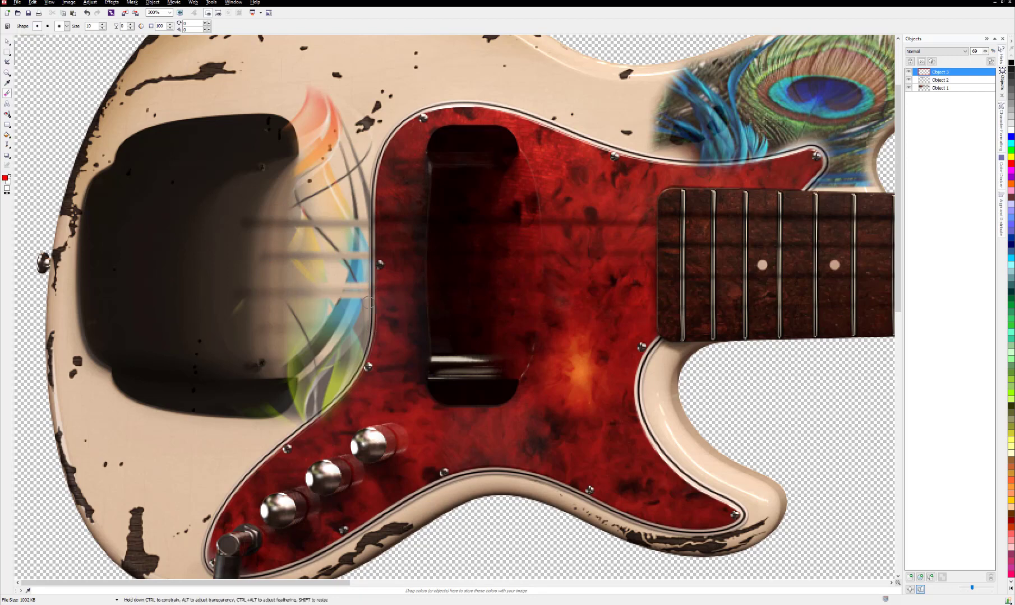
Save the bass image as an RGB 24-bit PNG with transparency, merging its objects with the background.
scroll(368, 302, "down", 2)
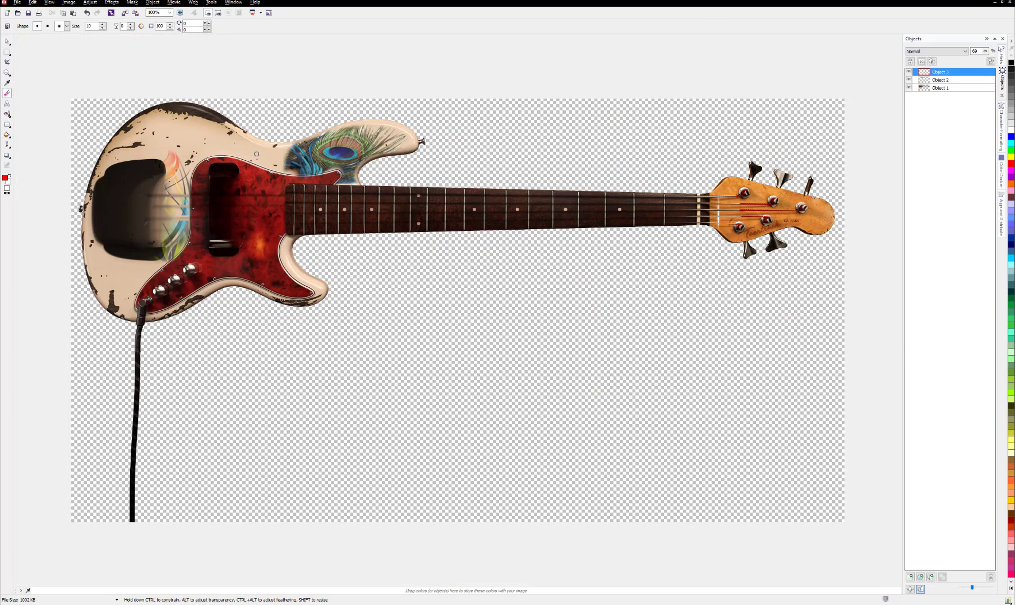
left_click(17, 3)
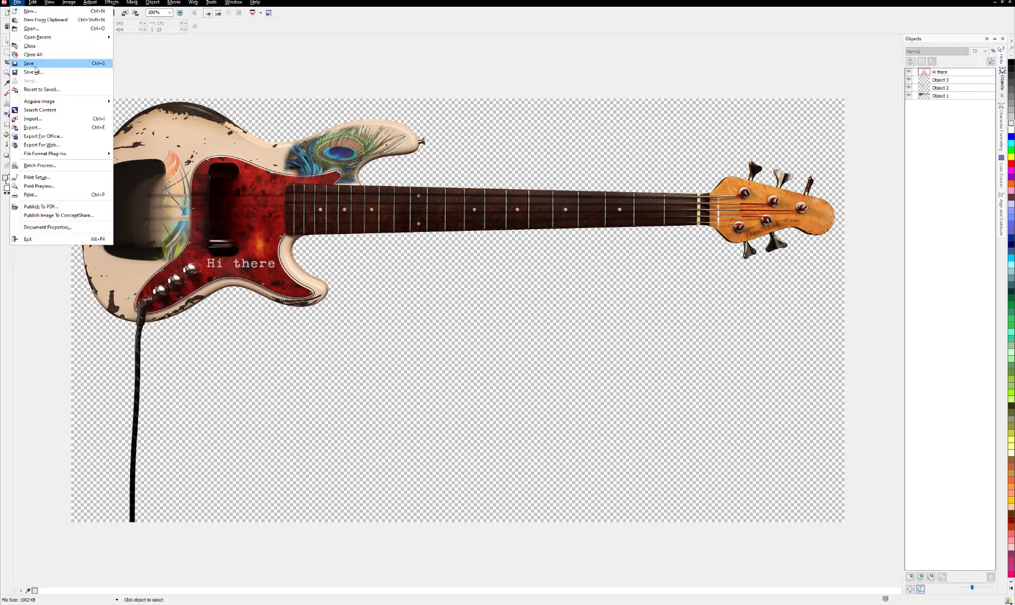
left_click(29, 64)
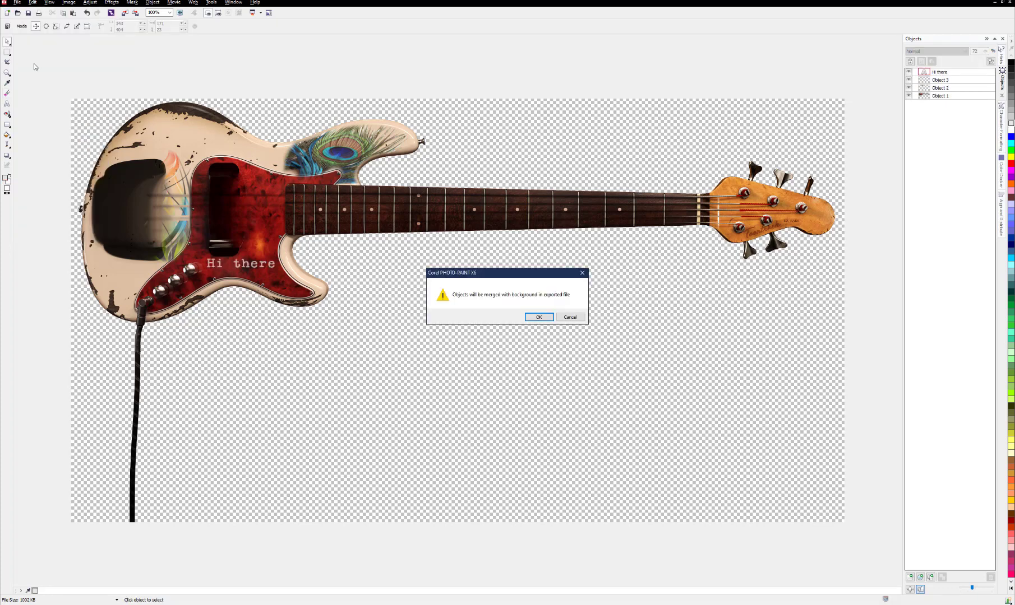
left_click(538, 317)
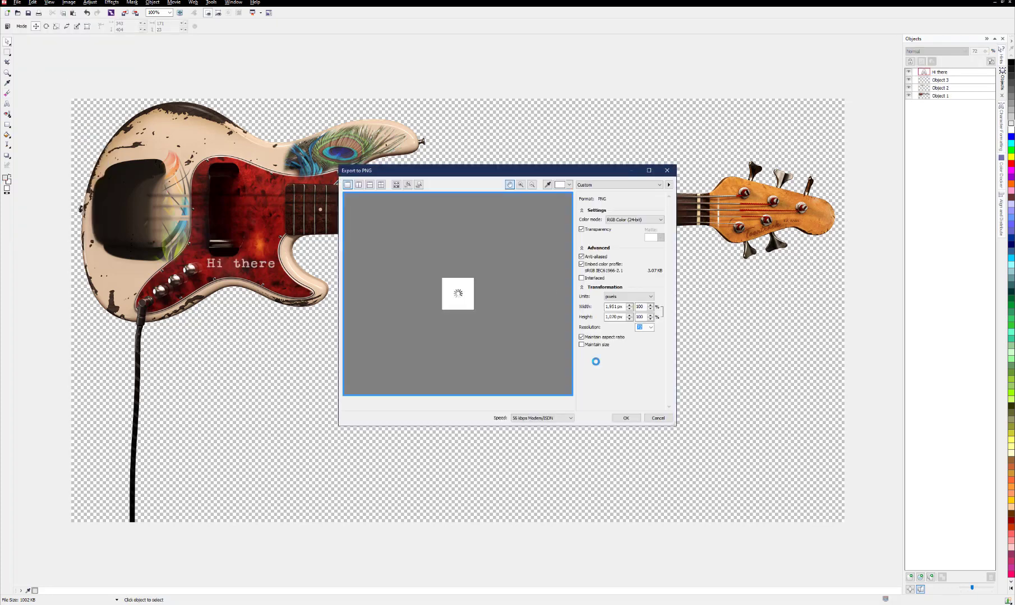
left_click(626, 420)
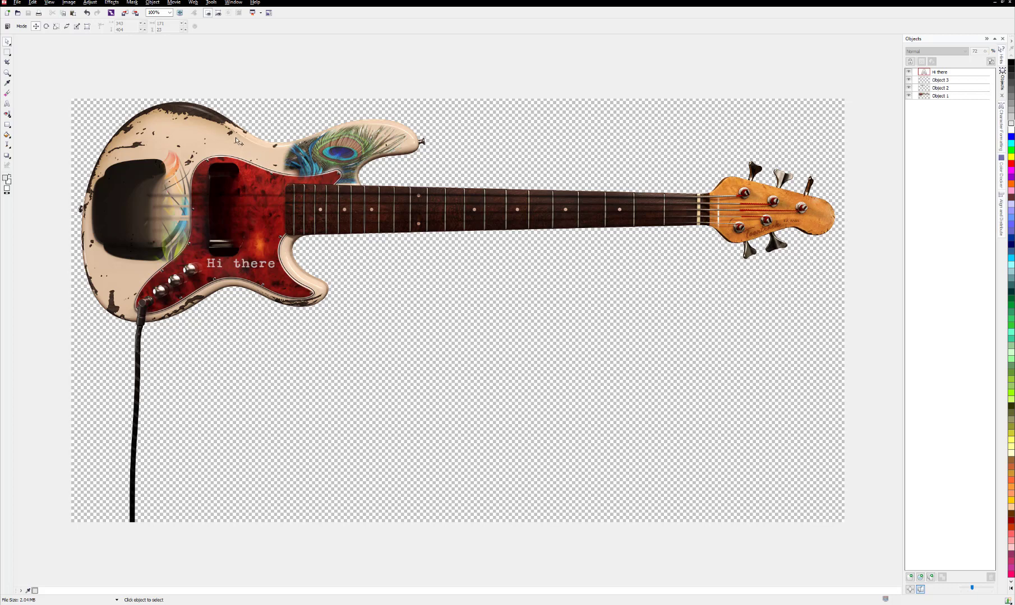
scroll(325, 147, "up", 1)
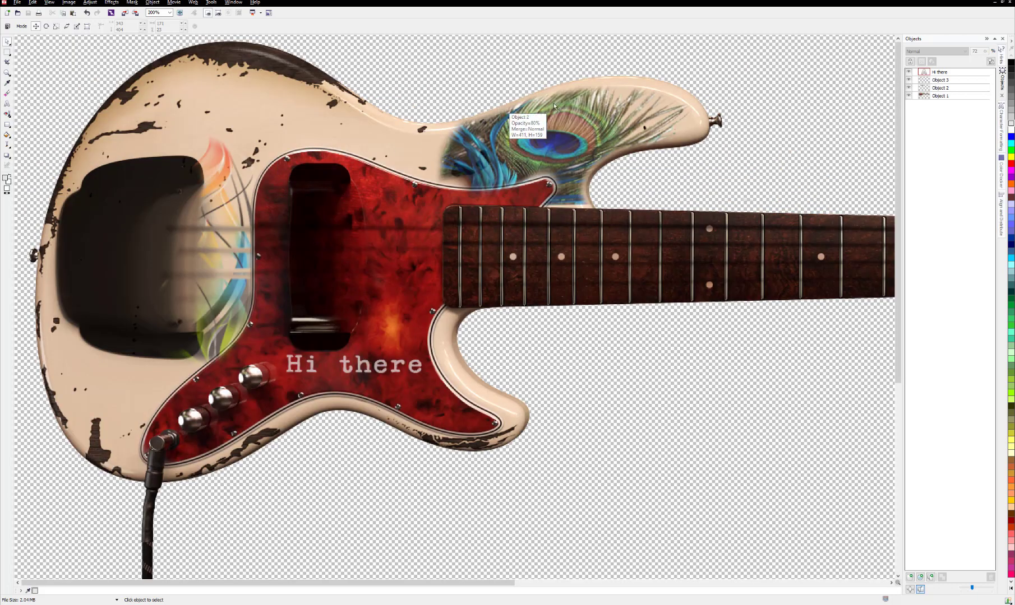
scroll(351, 163, "down", 1)
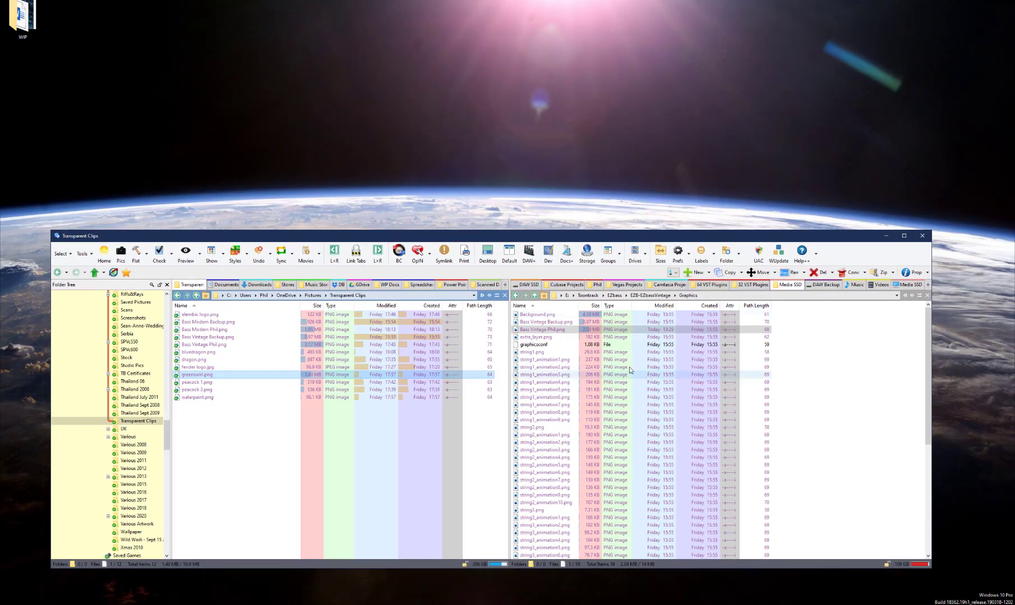
Switch to the file manager and preview the customised Vintage bass PNG in the EZbassVintage Graphics folder.
left_click(552, 330)
double_click(552, 330)
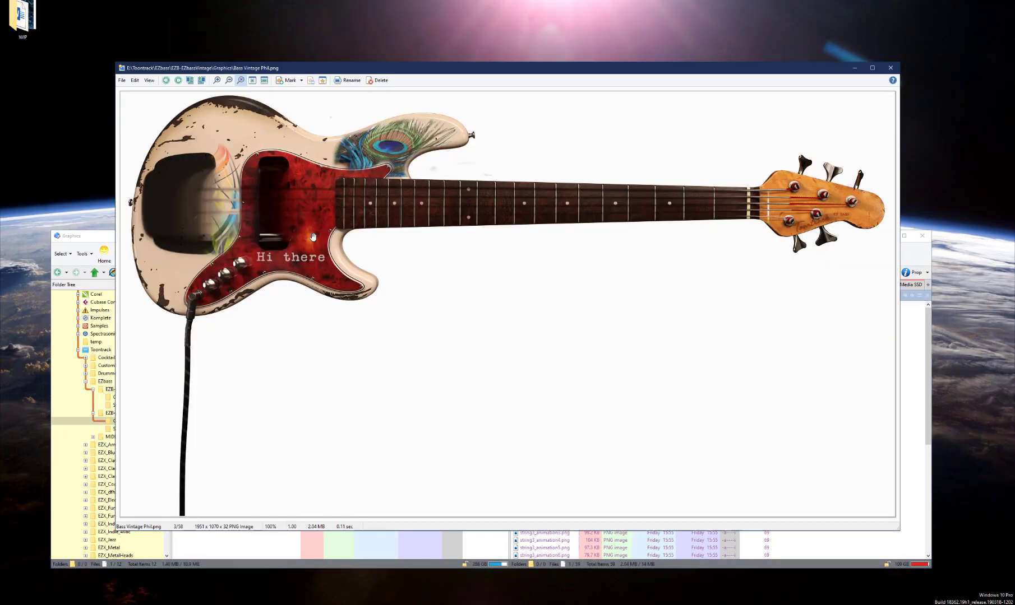
left_click(890, 68)
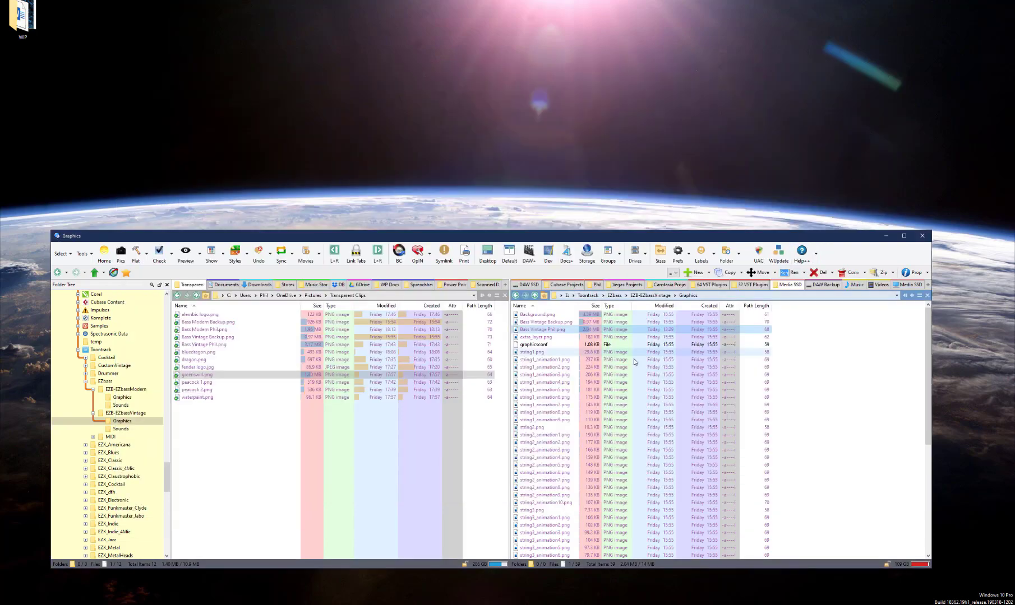
Duplicate the customised Vintage bass PNG within the EZbassVintage Graphics folder.
right_click(538, 332)
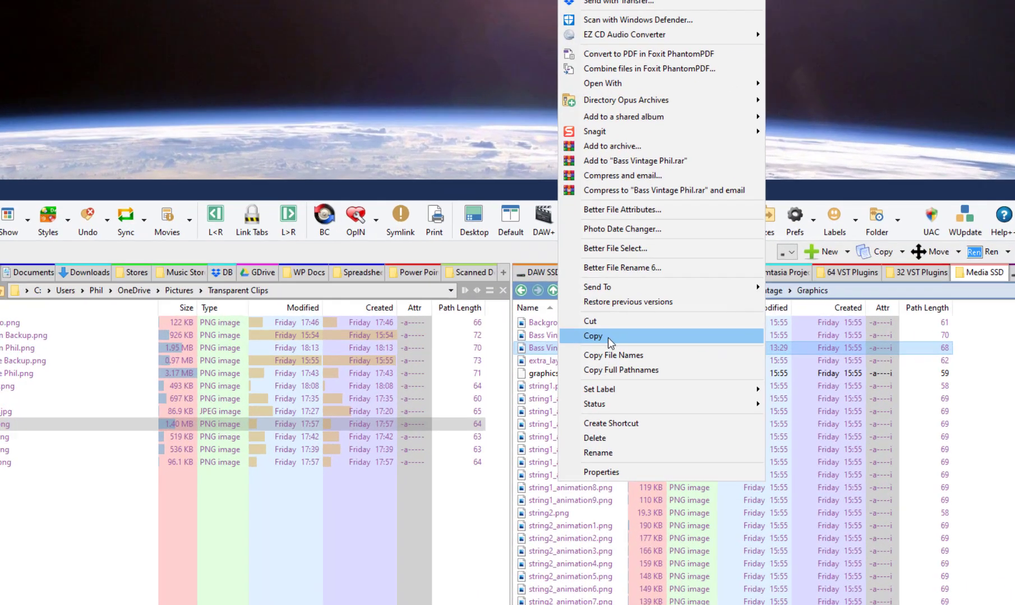
left_click(611, 323)
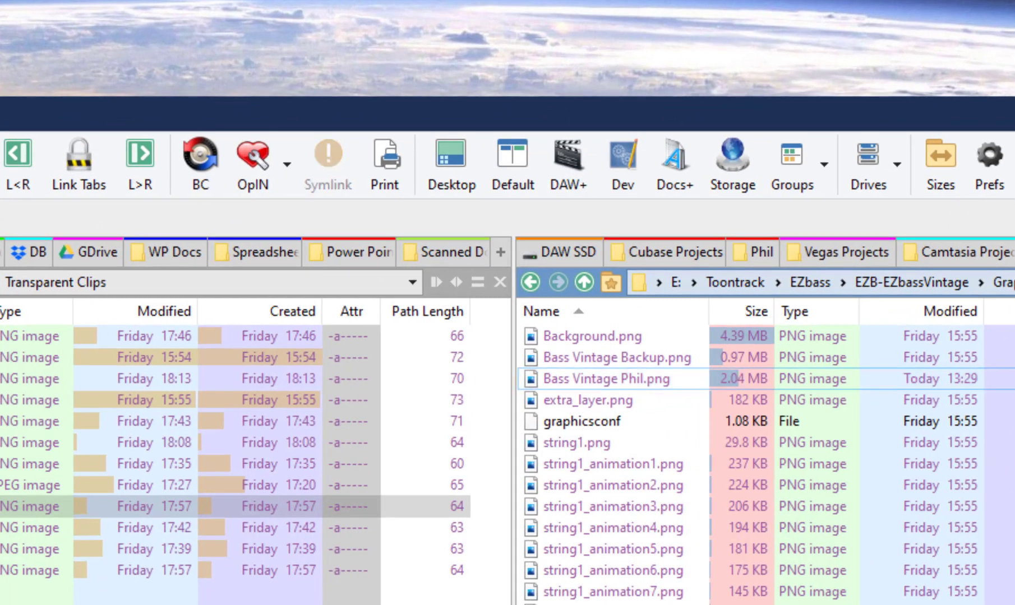
key("ctrl+v")
Rename the duplicated bass image as Bass.png.
key("F2")
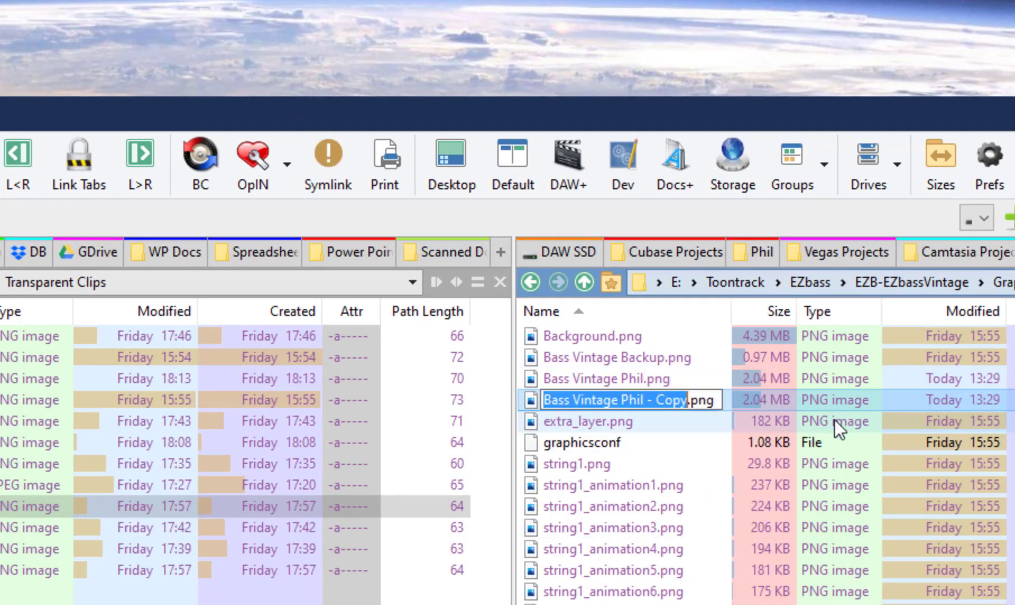
key("Right")
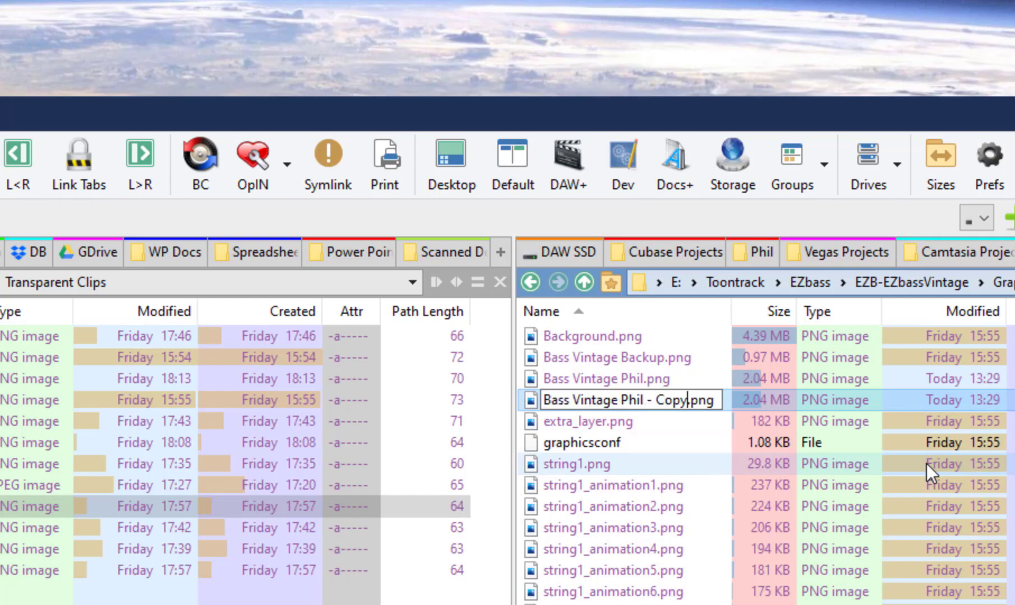
key("BackSpace")
key("BackSpace")
key("BackSpace")
key("BackSpace")
key("BackSpace")
key("BackSpace")
key("BackSpace")
key("BackSpace")
key("BackSpace")
key("BackSpace")
key("BackSpace")
key("BackSpace")
key("BackSpace")
key("BackSpace")
key("BackSpace")
key("BackSpace")
key("BackSpace")
key("BackSpace")
key("BackSpace")
key("BackSpace")
key("Return")
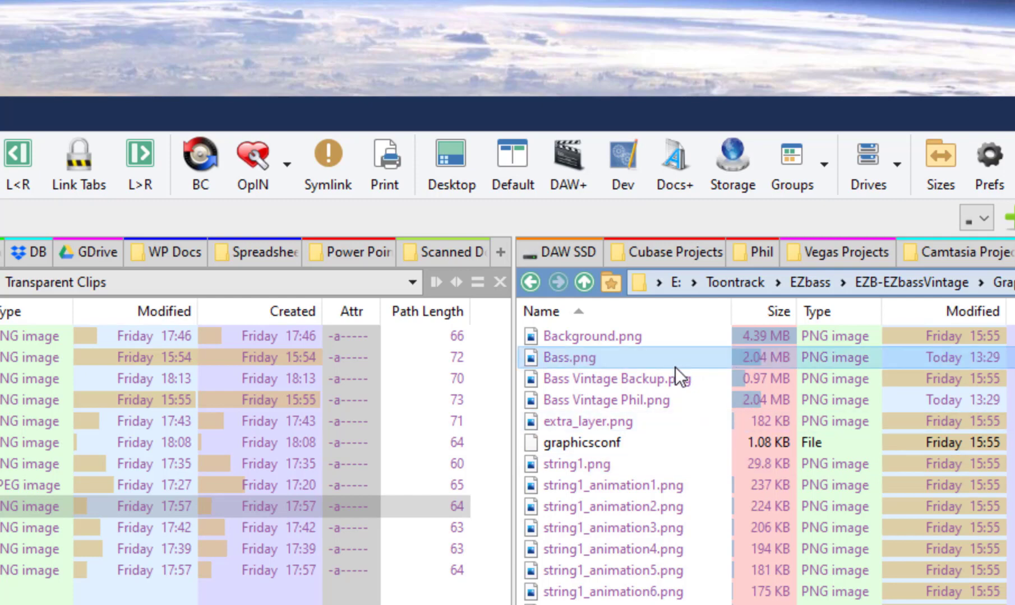
Preview Bass Vintage Backup.png, the customised bass image and Bass.png to compare the original and edited graphics.
double_click(623, 385)
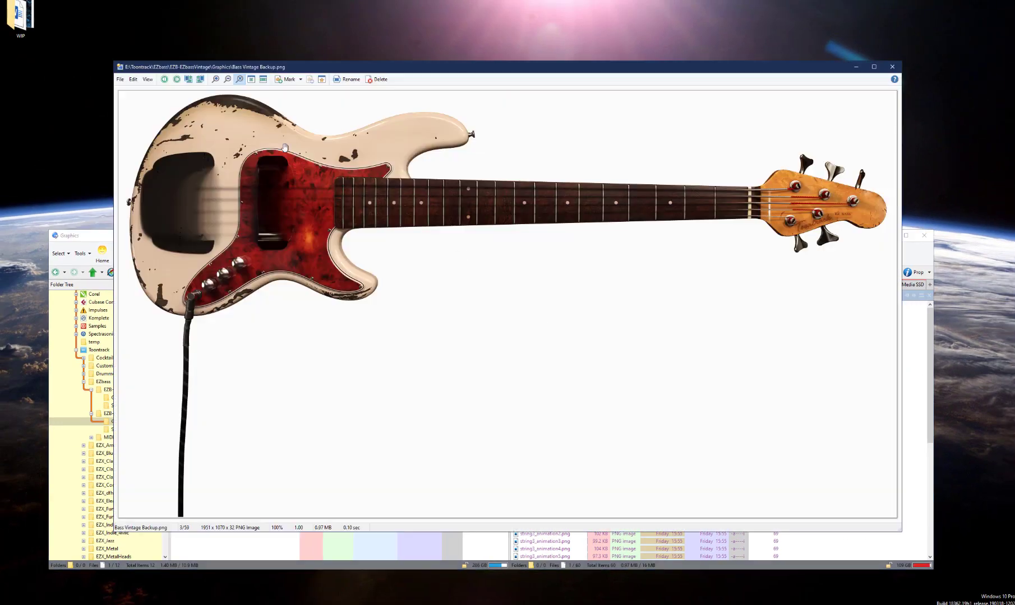
left_click(892, 66)
double_click(551, 338)
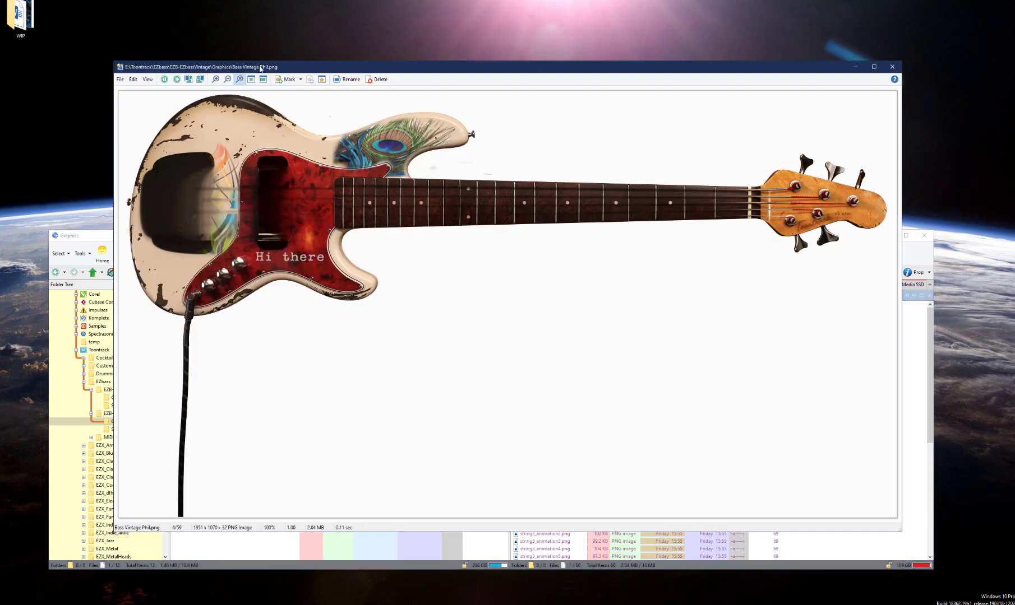
left_click(892, 67)
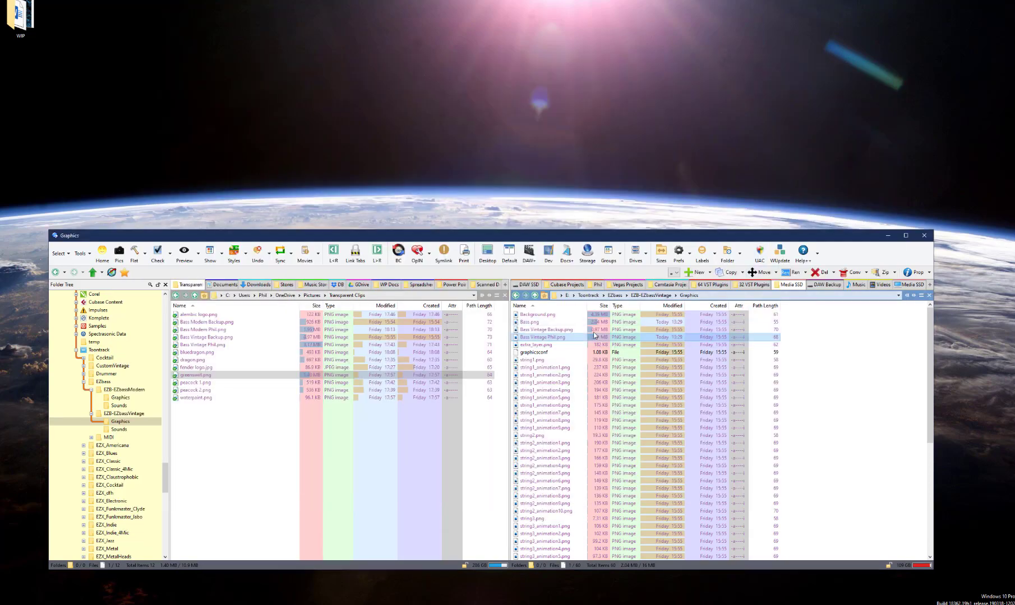
left_click(567, 330)
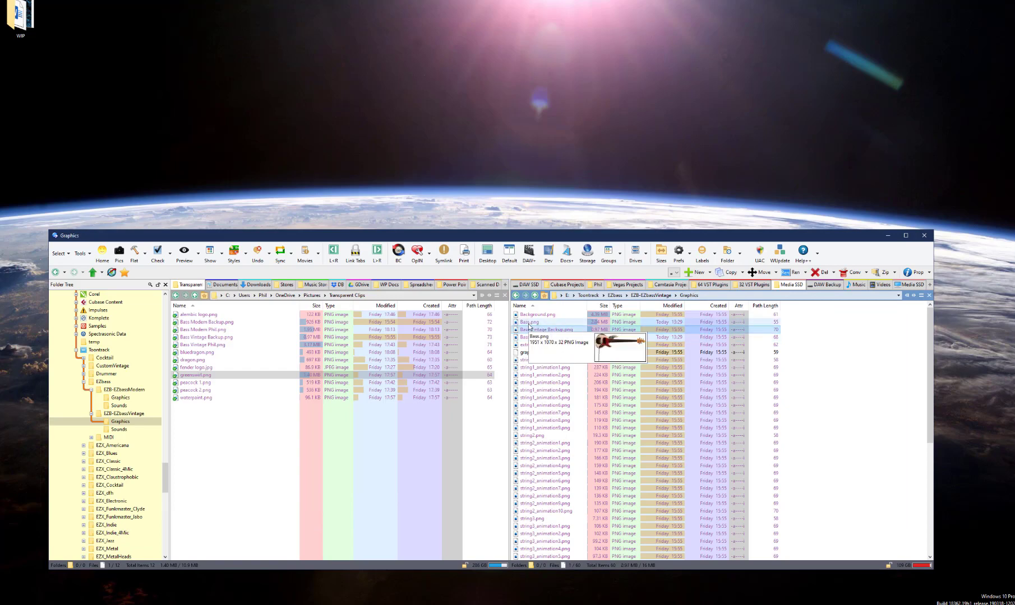
double_click(528, 327)
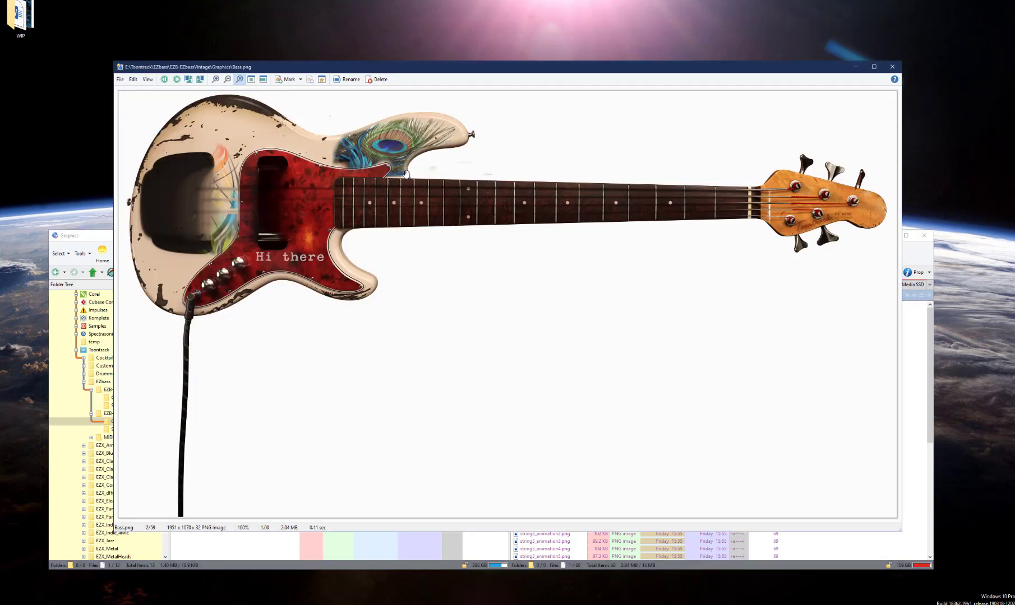
left_click(892, 67)
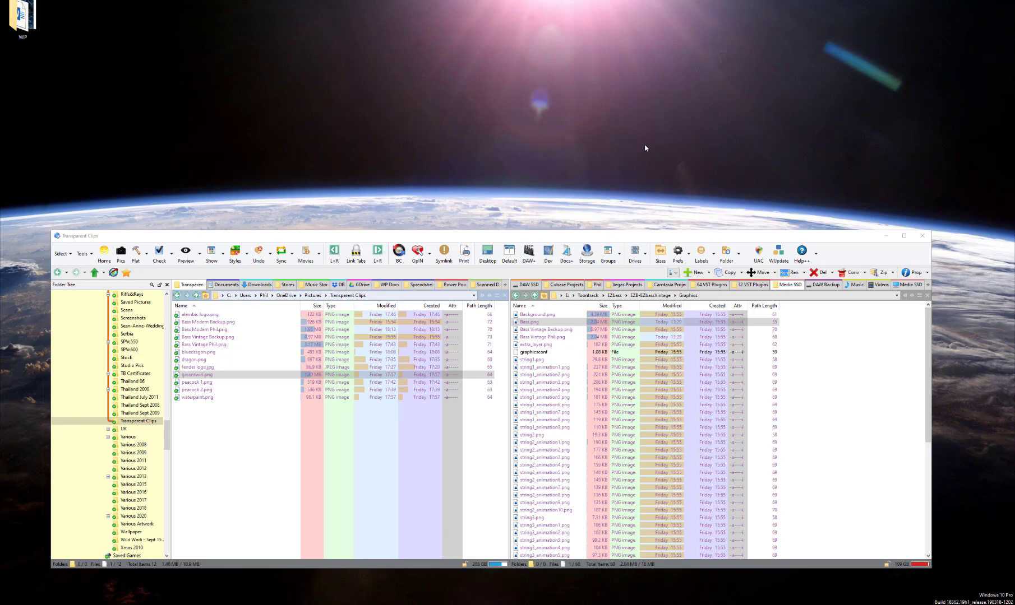
Switch to EZbass and inspect the customised artwork on the EZbass Vintage bass.
key("super")
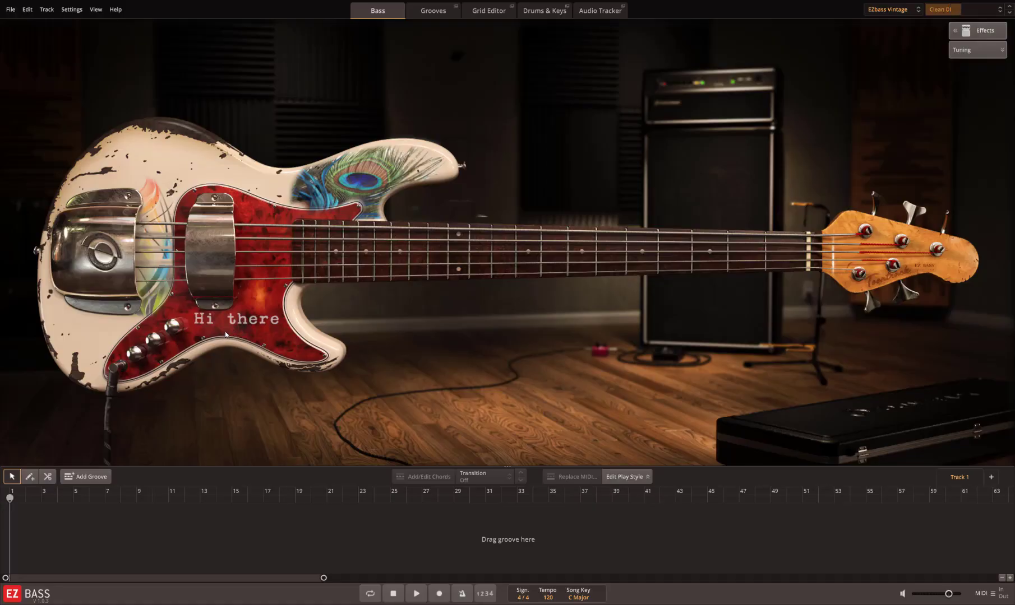